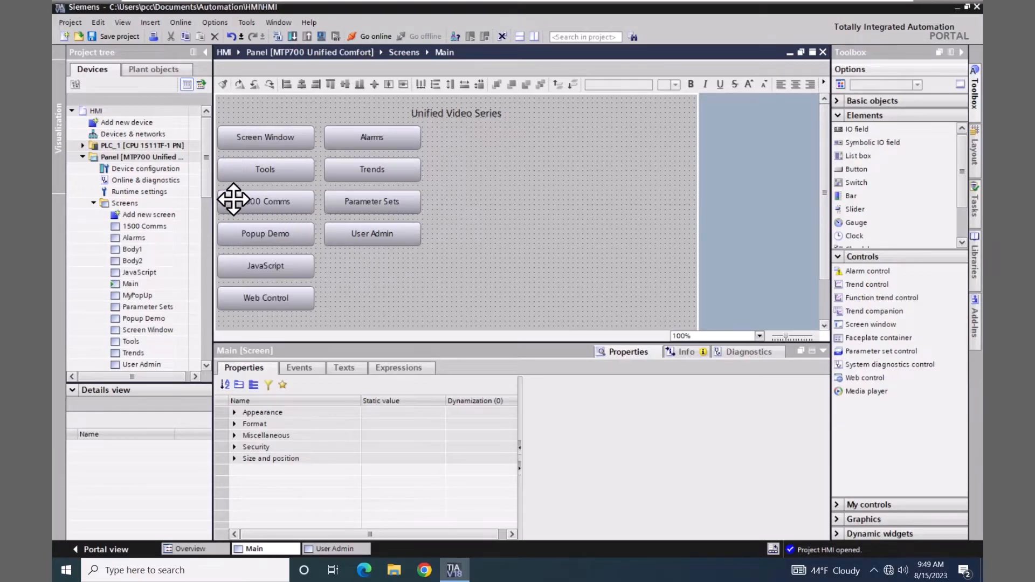
In Users and roles, add a new local user named oper
left_click_drag(208, 190, 205, 260)
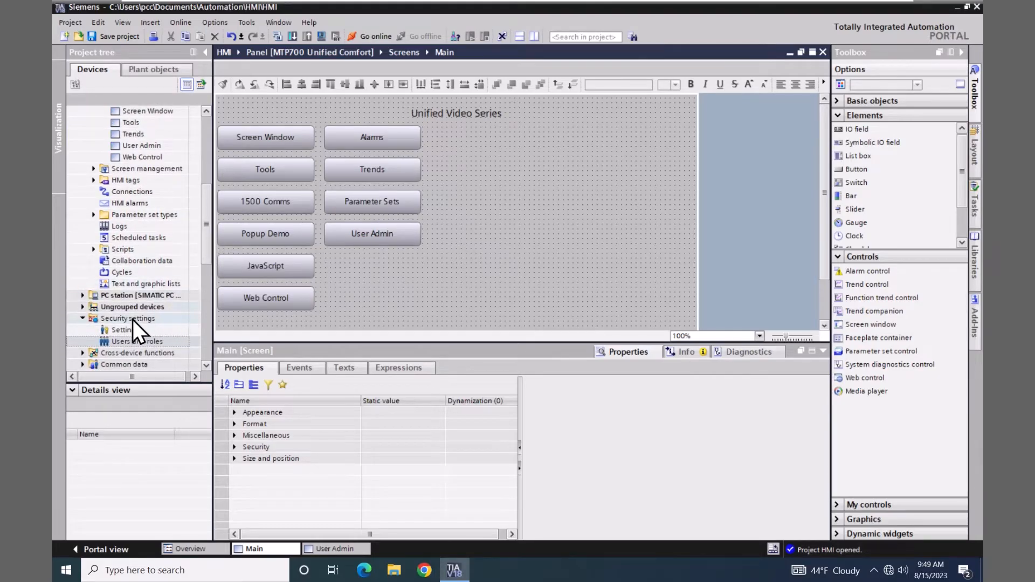
double_click(105, 343)
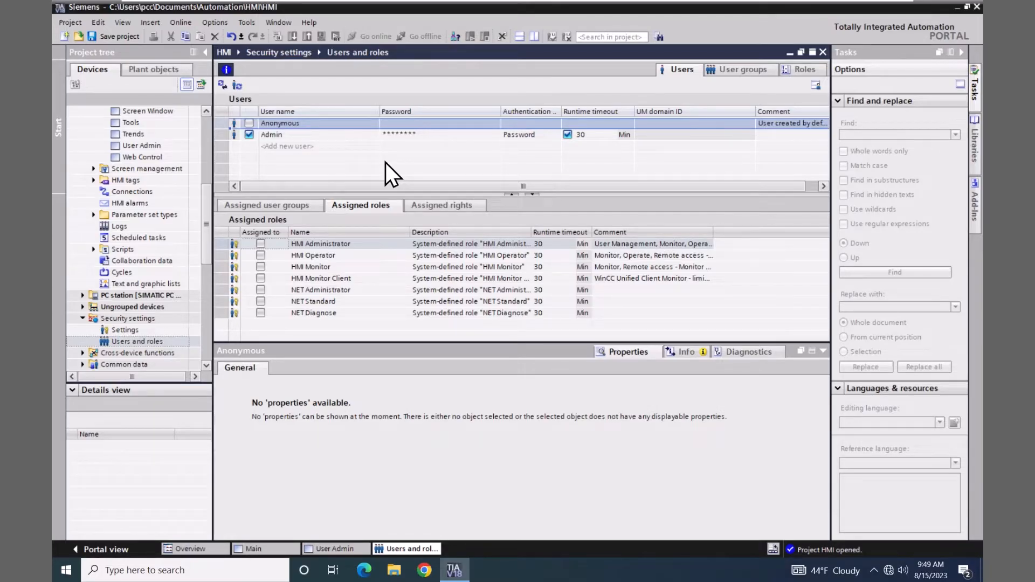
left_click(297, 148)
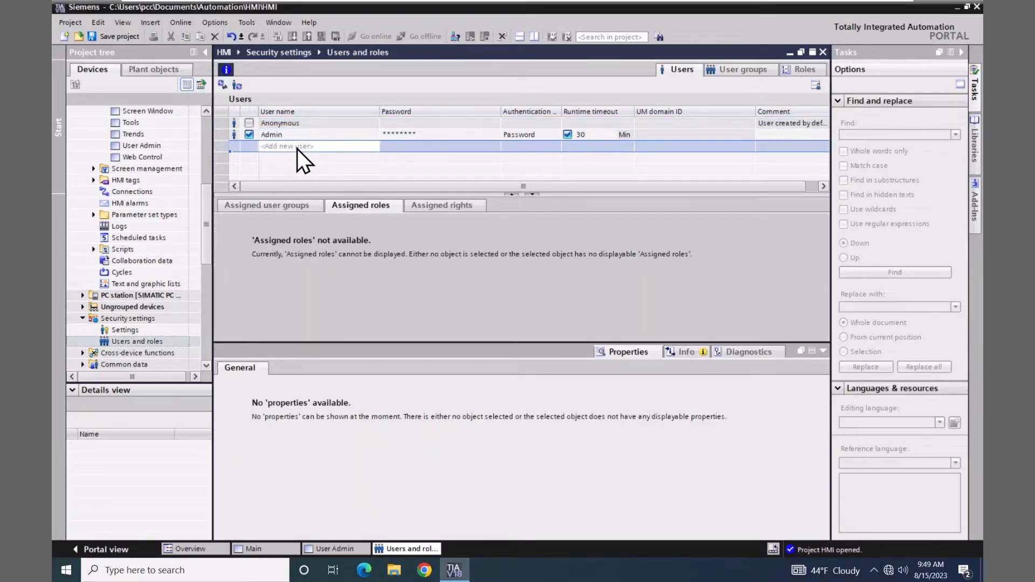
left_click(297, 148)
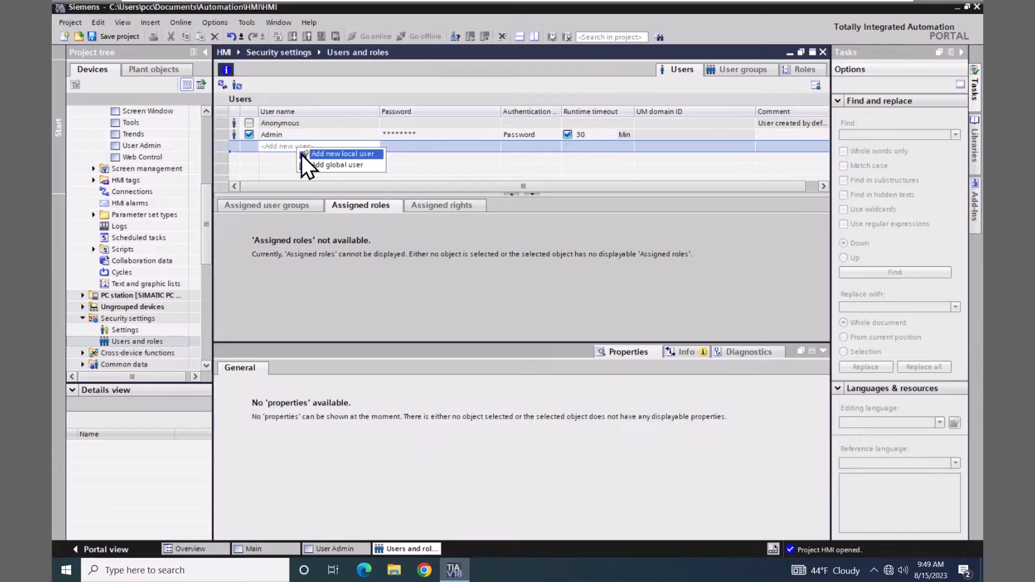
left_click(302, 154)
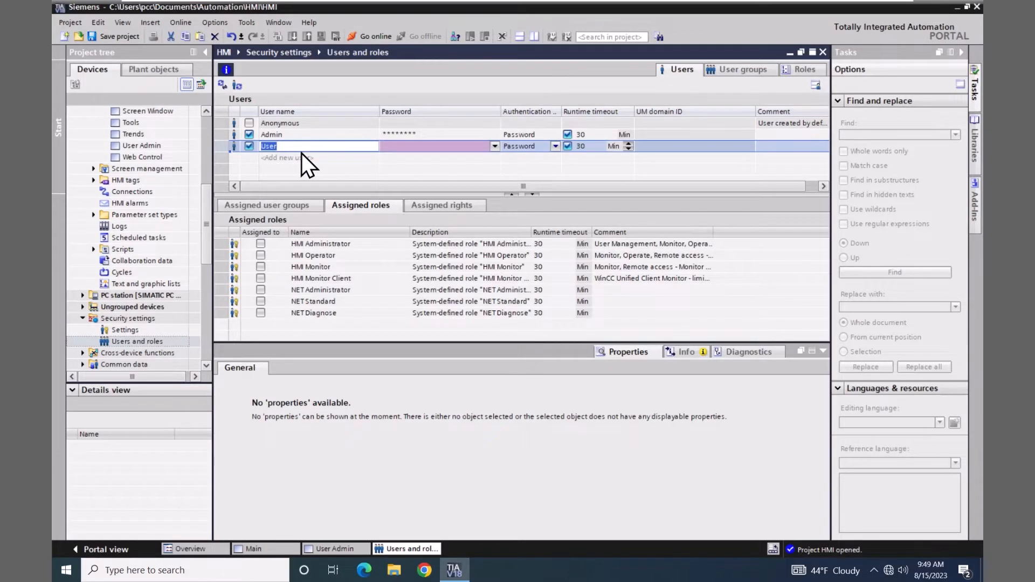
type("oper")
Enter and confirm a password for the oper user
left_click(493, 147)
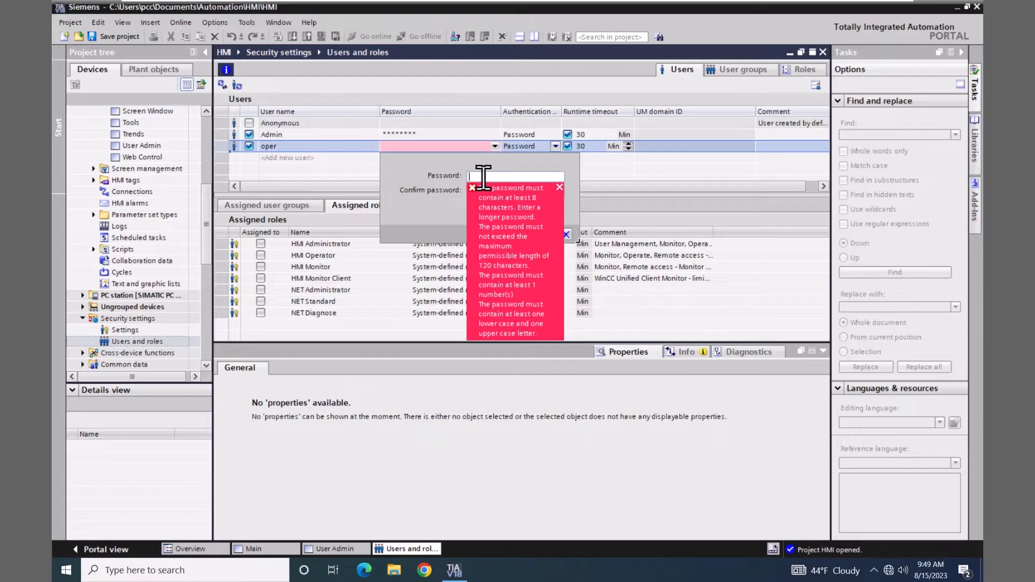
type("********")
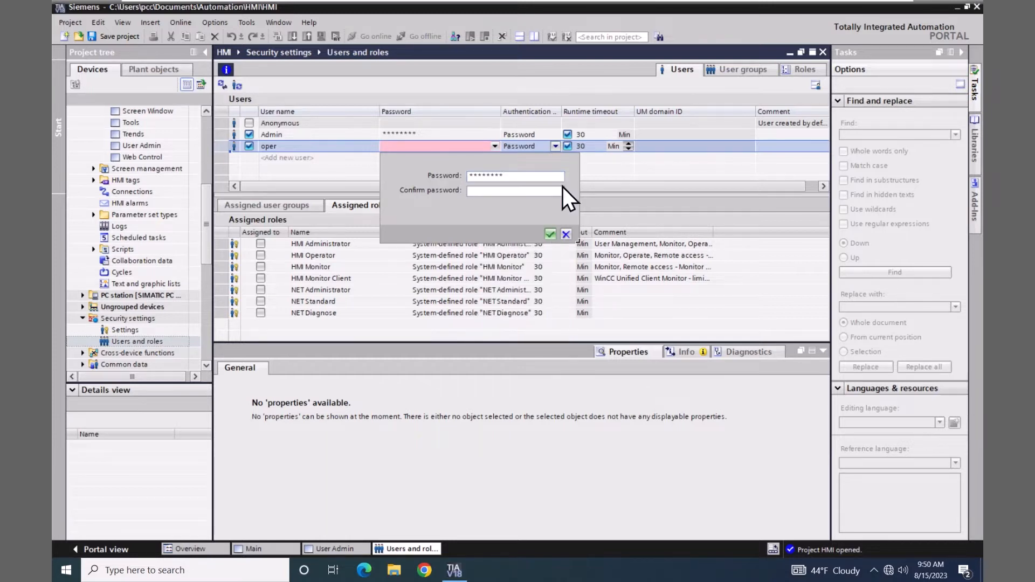
left_click(488, 190)
type("********")
left_click(550, 234)
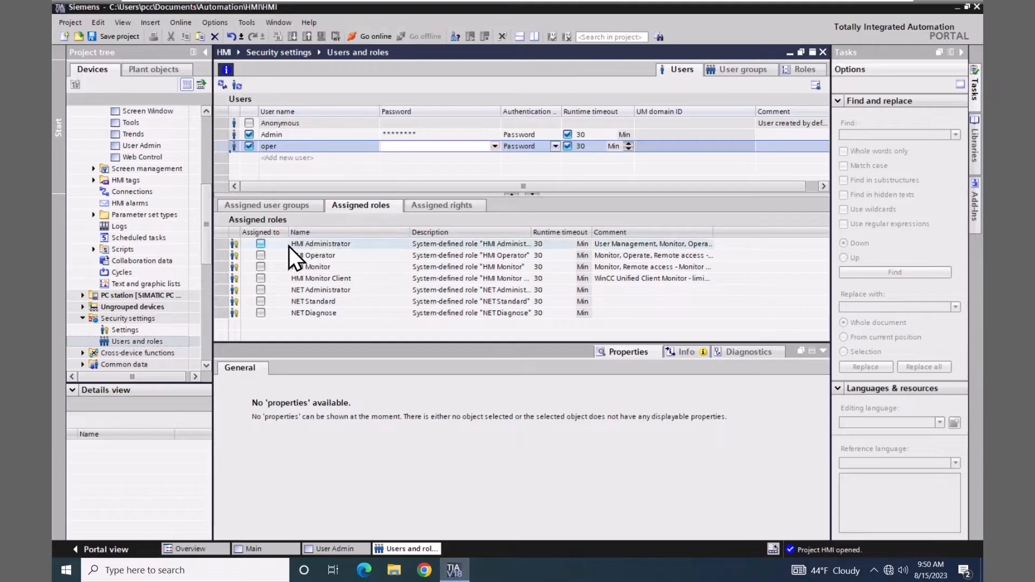
Assign oper the HMI Operator role and widen the Comment column to show full role comments
left_click(261, 255)
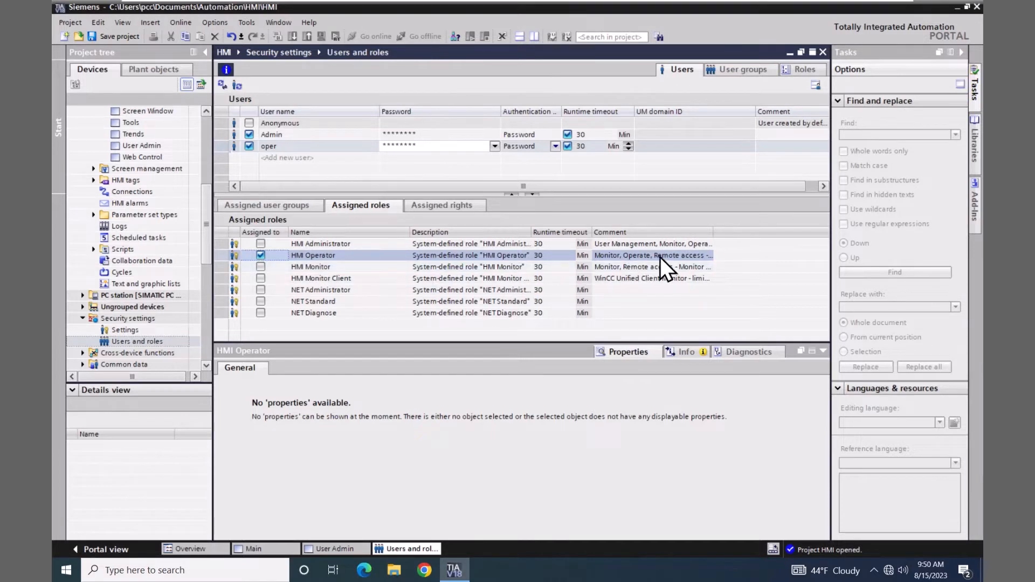
left_click_drag(714, 233, 769, 233)
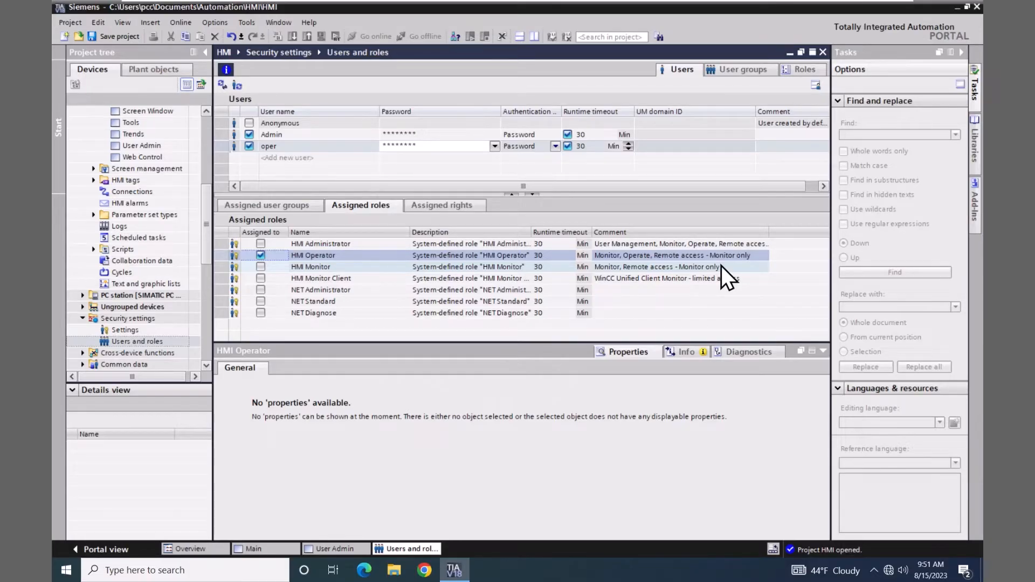
Add a user-specific runtime right named AdminRight on the Roles tab
left_click(805, 70)
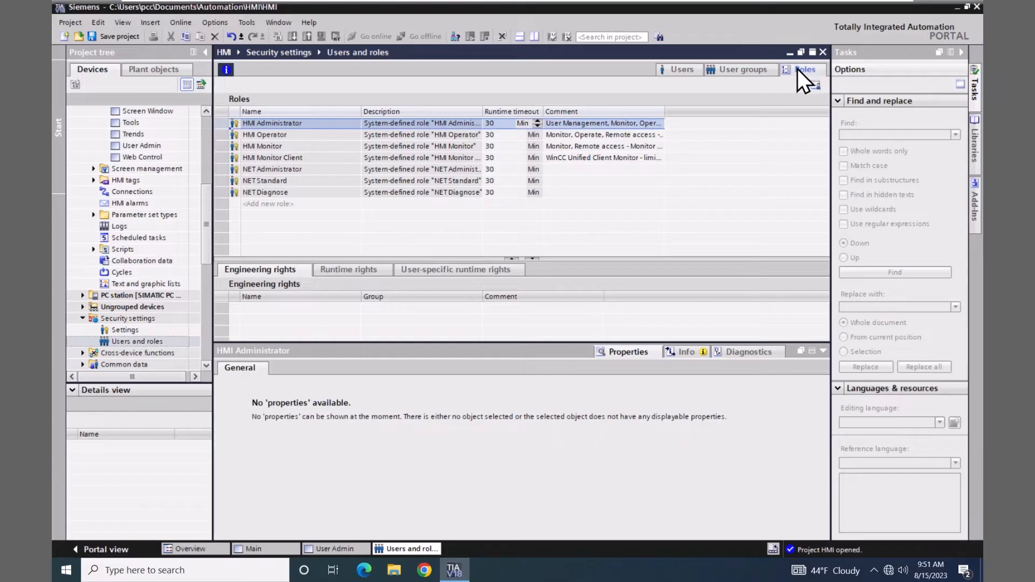
left_click(464, 269)
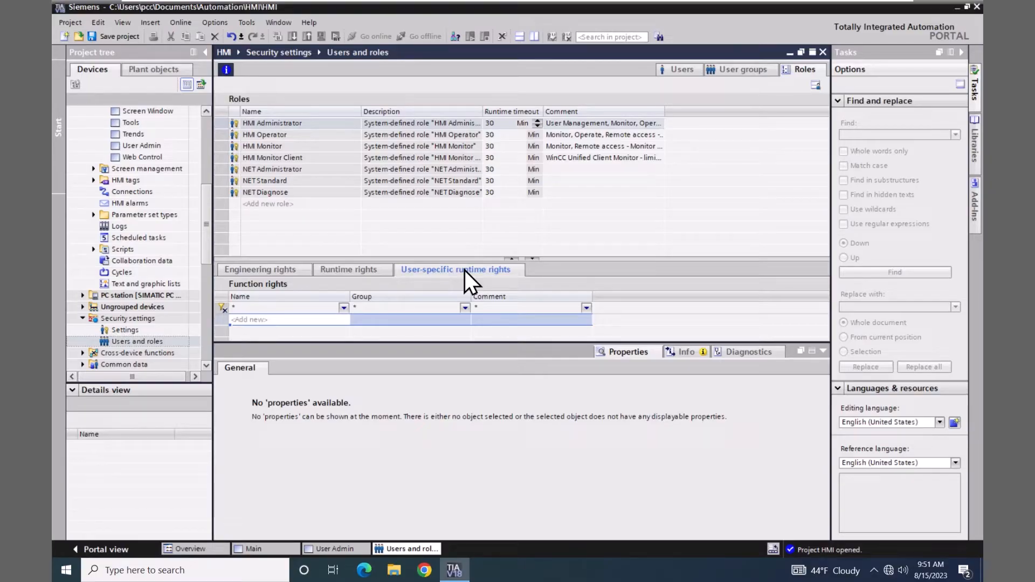
left_click(258, 320)
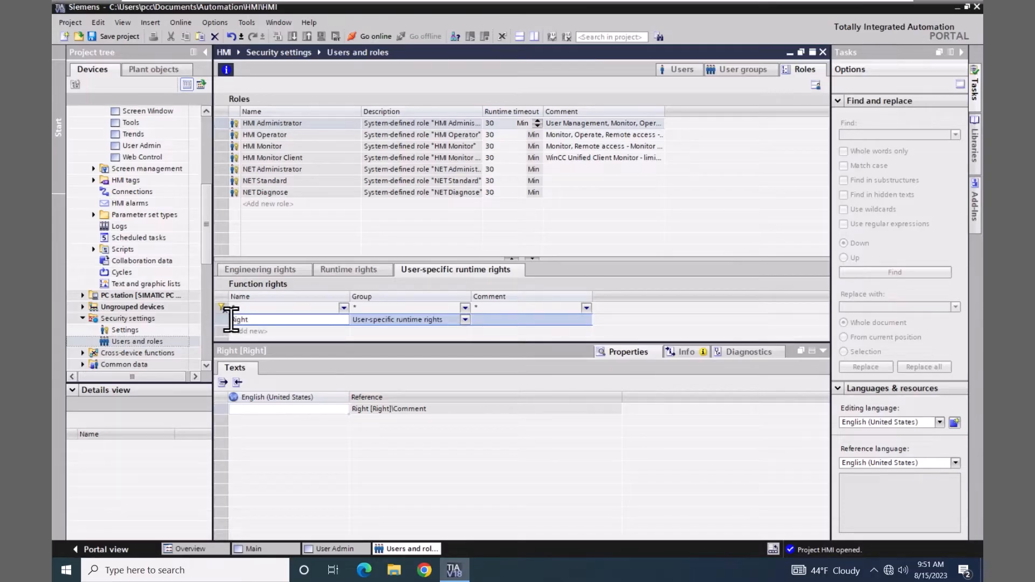
left_click(231, 320)
type("Admin")
Create a new user-defined role named AdminRole
left_click(267, 204)
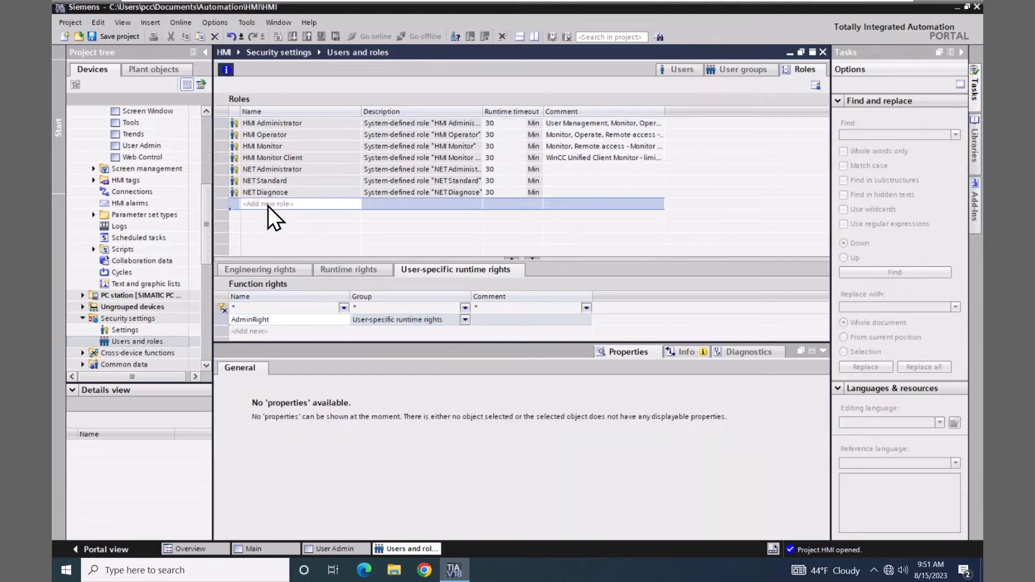
left_click(268, 206)
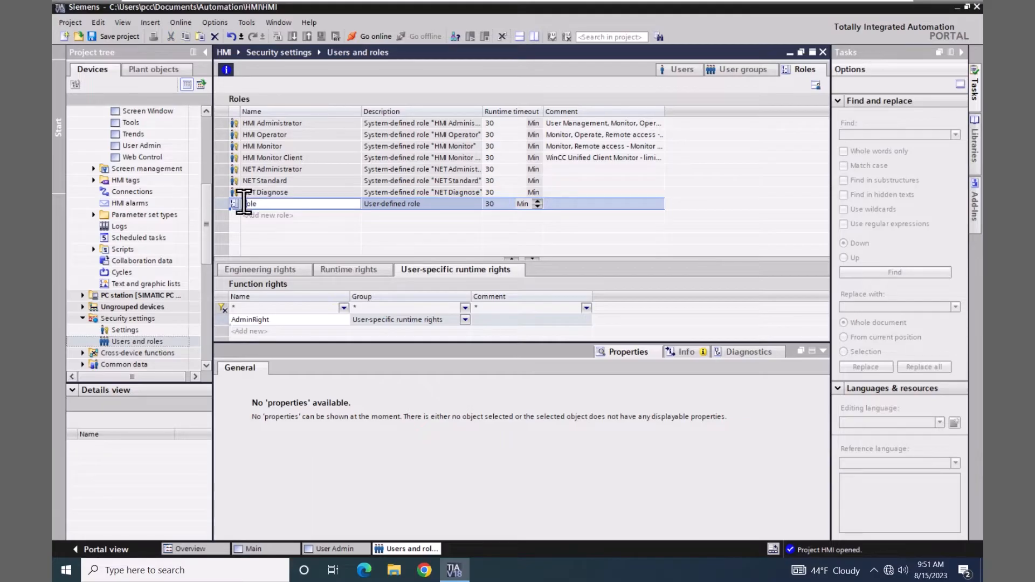
left_click(243, 204)
type("Admin")
left_click(224, 205)
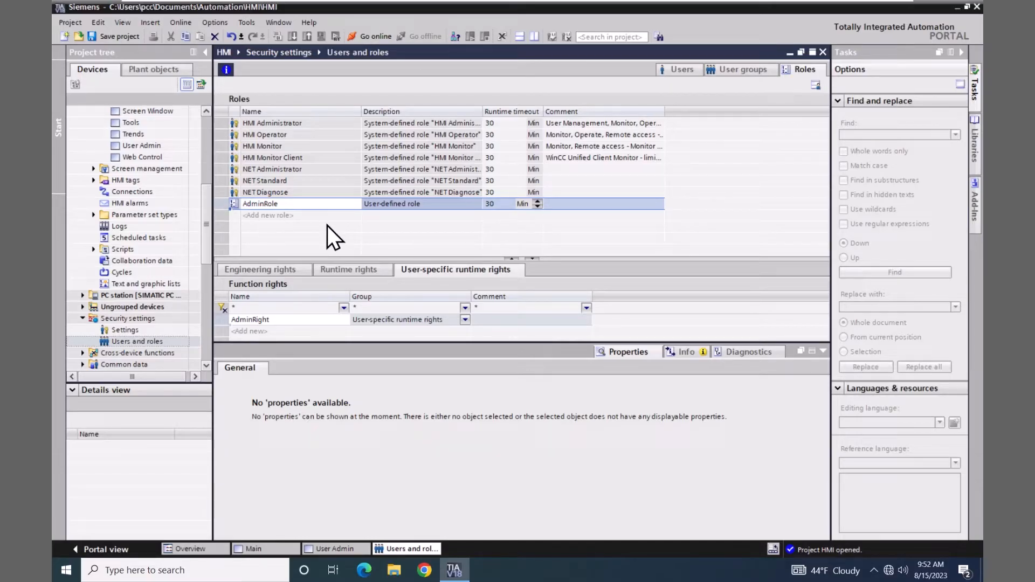
left_click(353, 271)
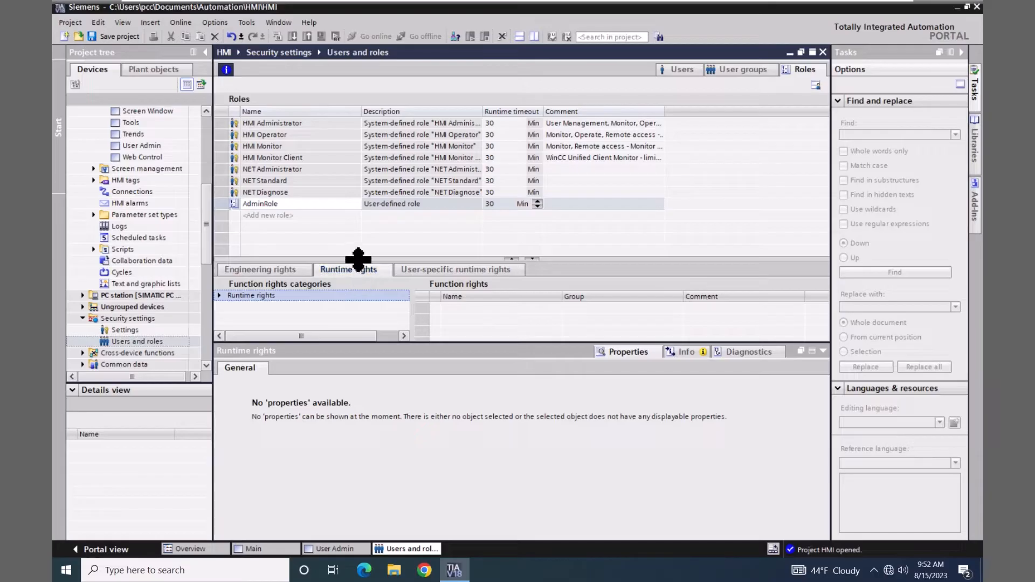
Tick AdminRight for AdminRole under Unified Comfort Panel devices > Panel, then return to Users
left_click_drag(358, 259, 359, 226)
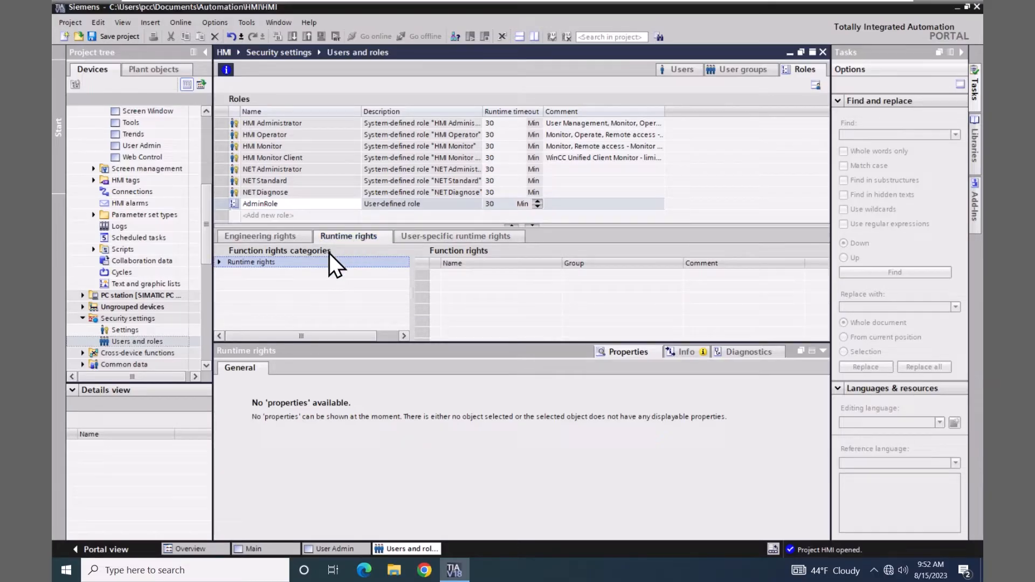
left_click(220, 262)
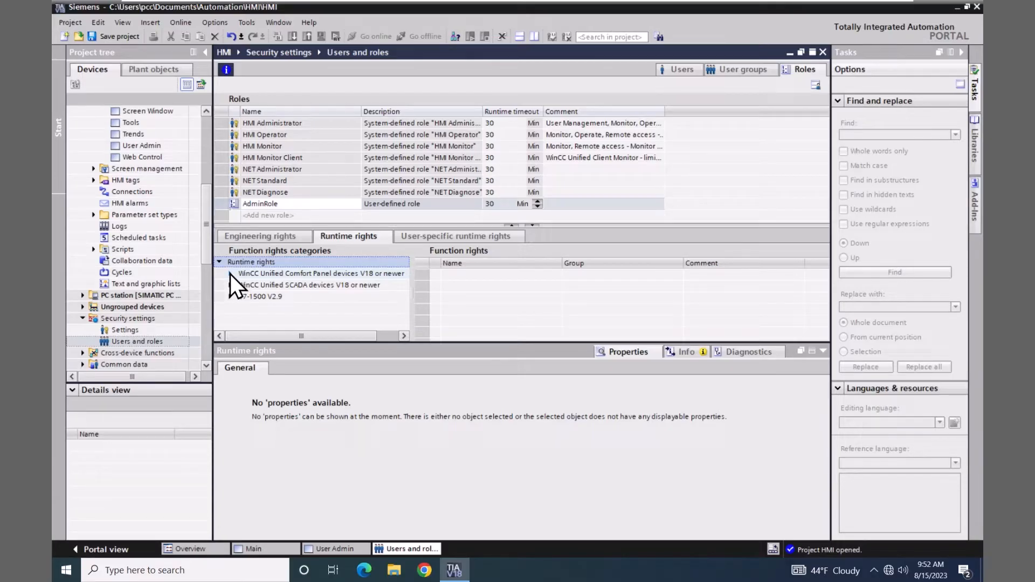
left_click(231, 274)
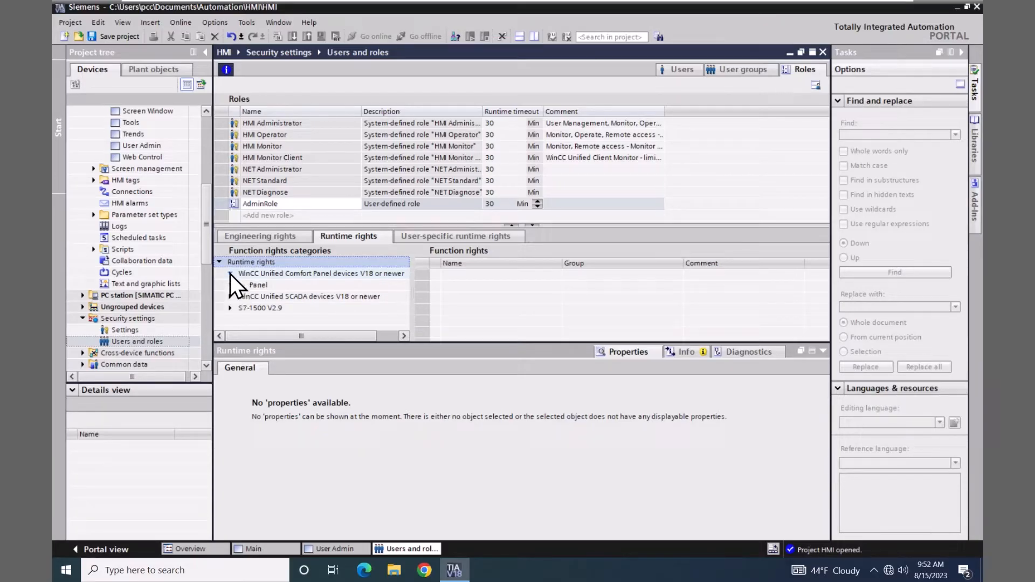
left_click(264, 287)
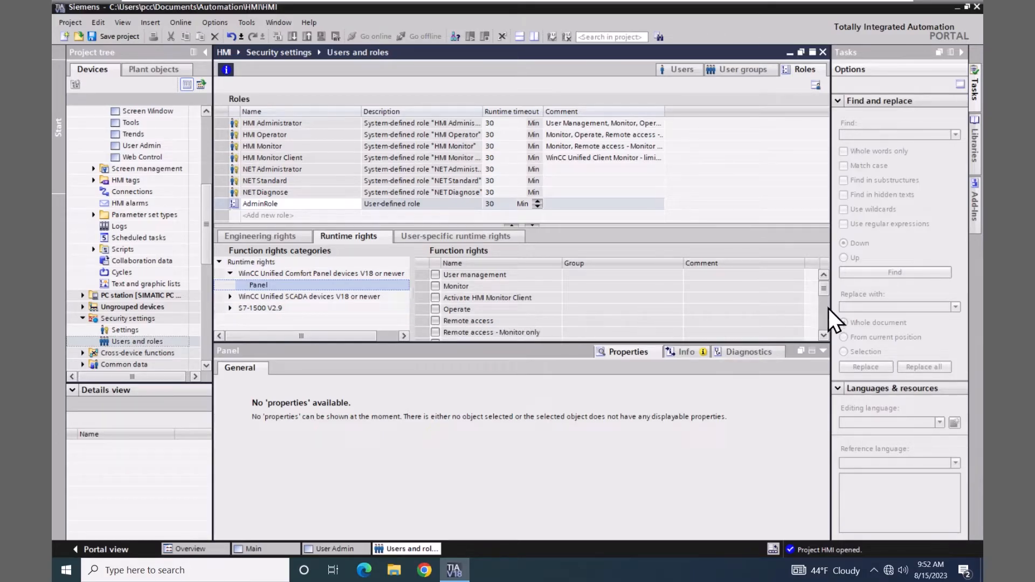
left_click_drag(823, 292, 790, 311)
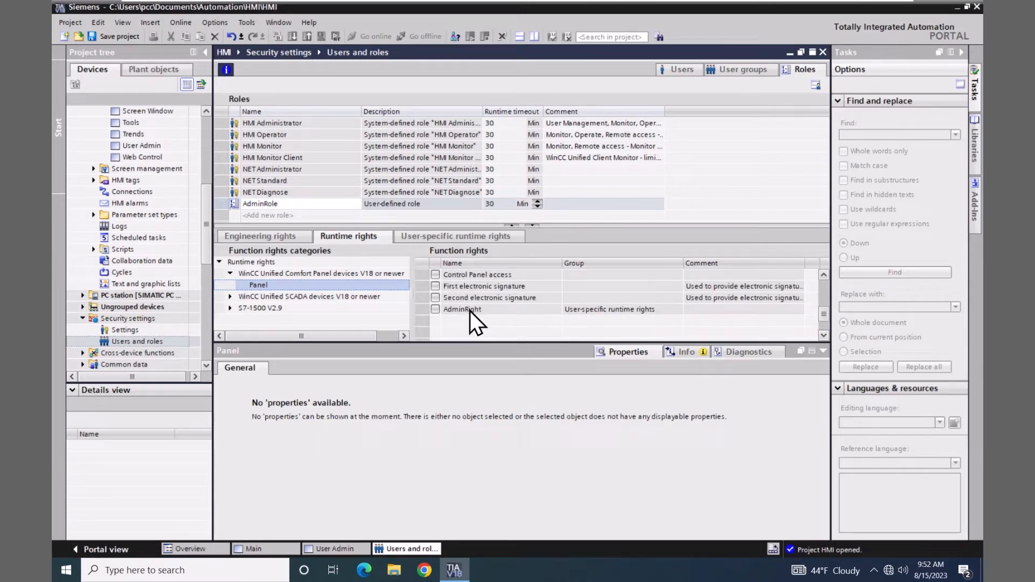
left_click(435, 310)
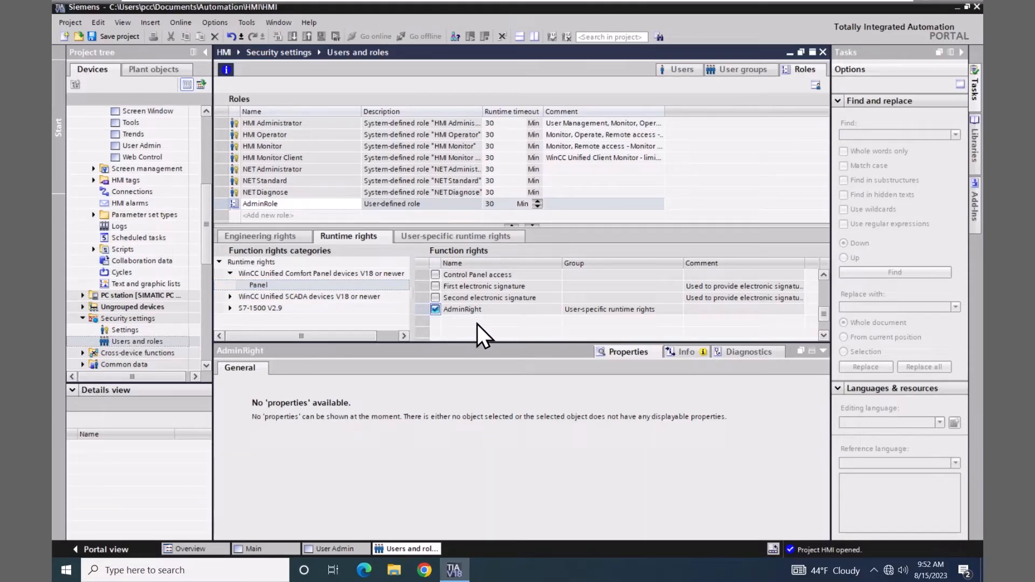
left_click(677, 70)
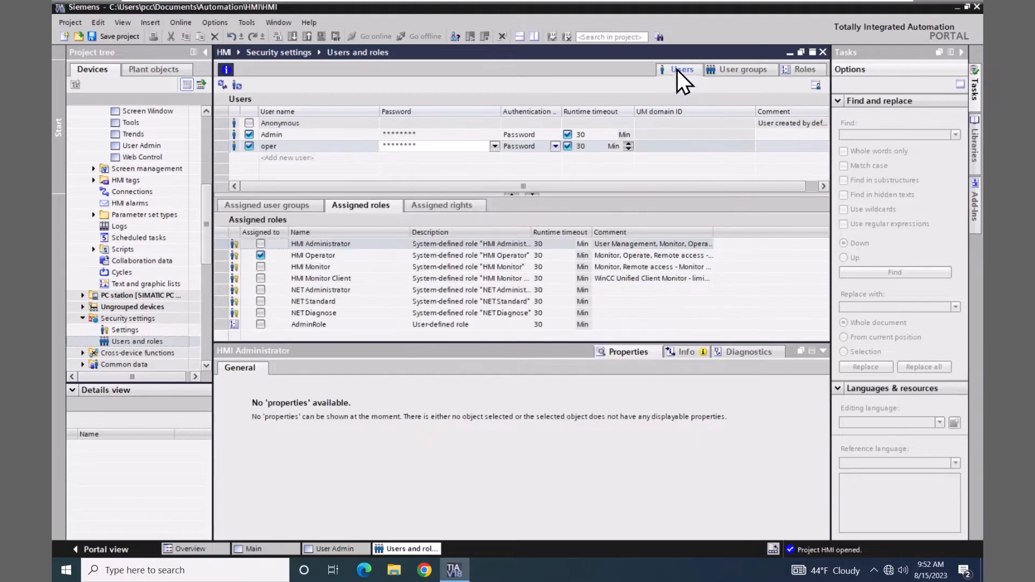
Give the Admin user the AdminRole role and go back to the User Admin screen editor
left_click(271, 134)
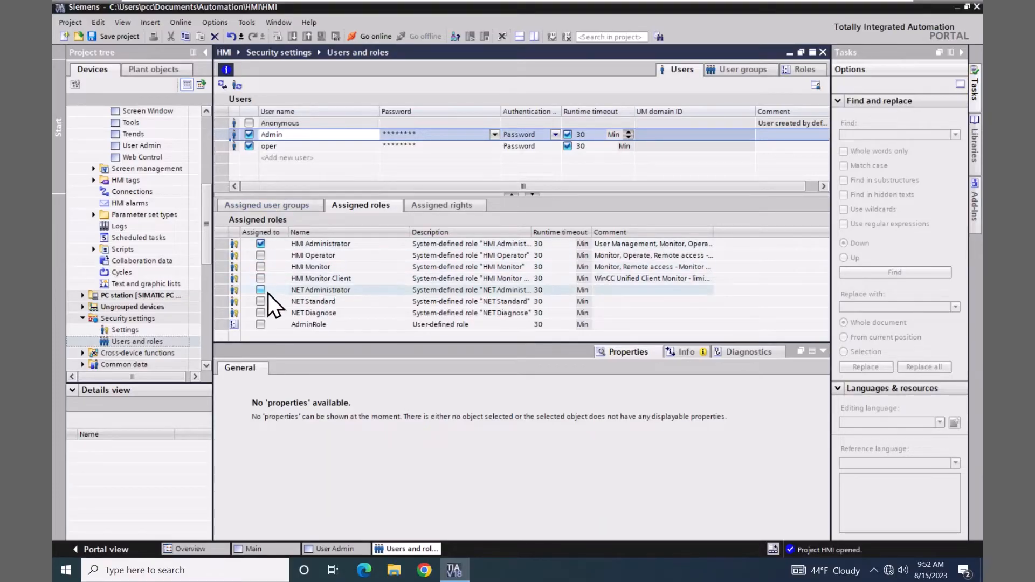
left_click(261, 325)
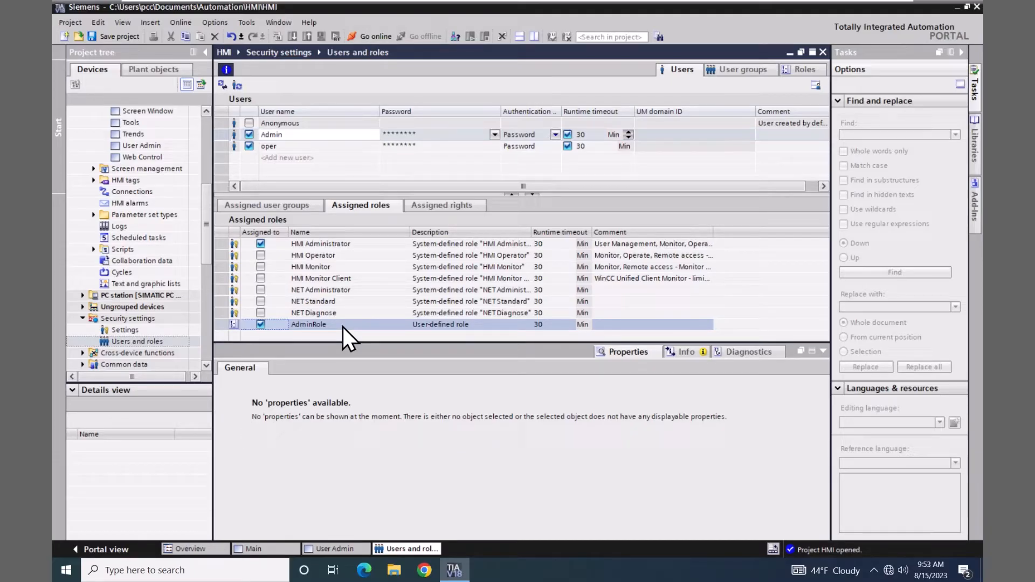
left_click(337, 545)
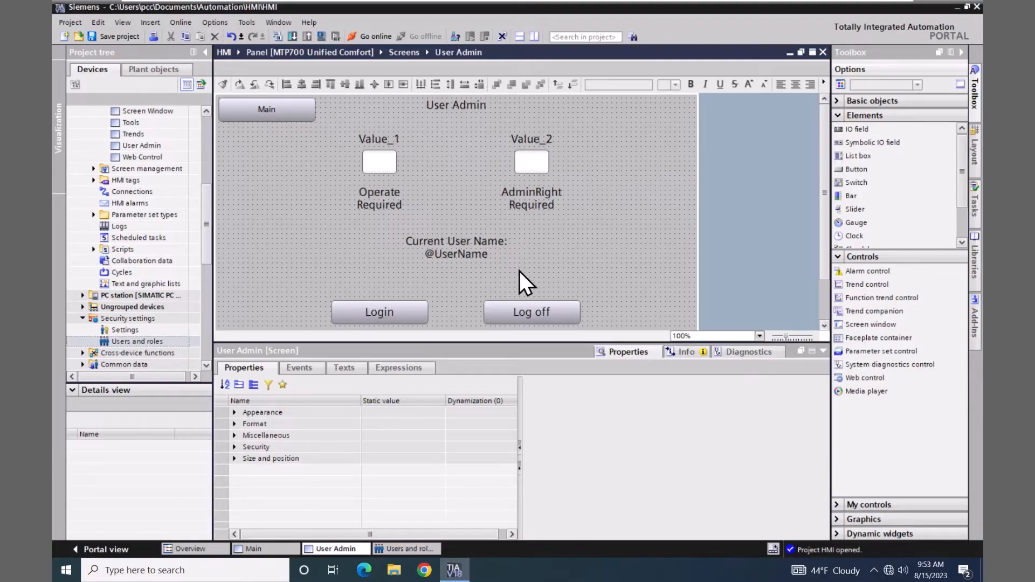
Set the Login button's Press event to run ShowLoginDialog
left_click(404, 312)
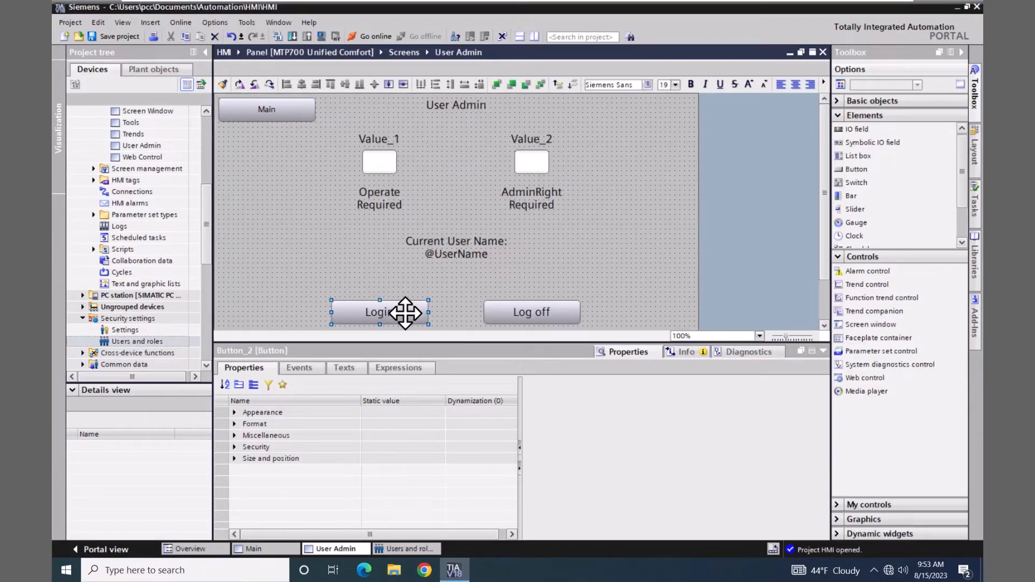
left_click(300, 368)
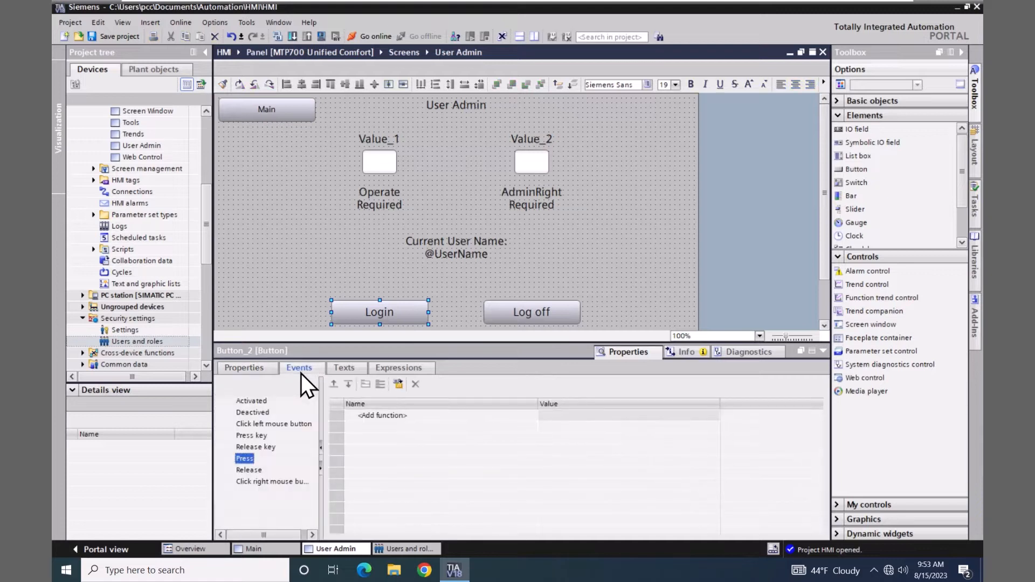
left_click(363, 416)
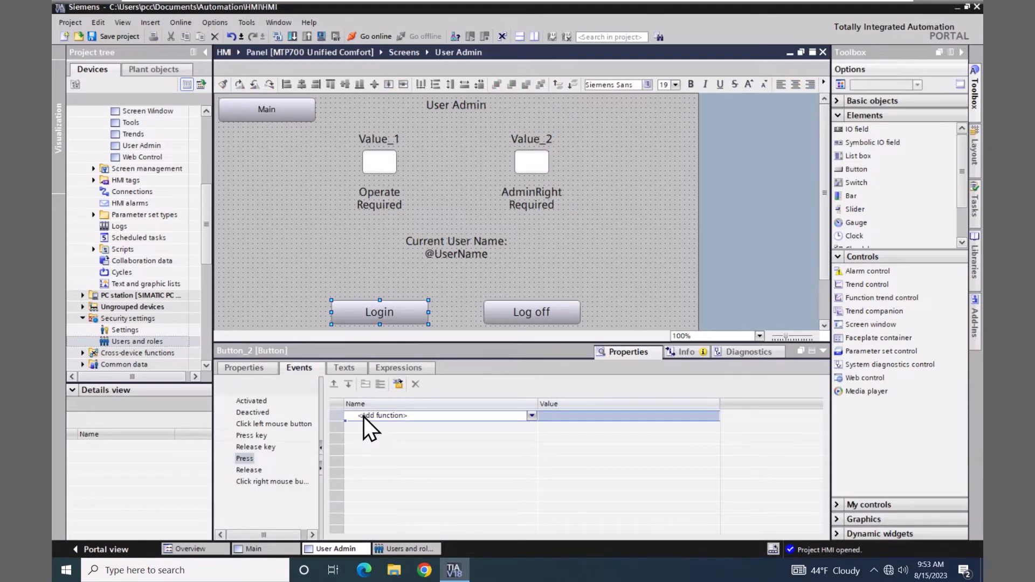
type("sho")
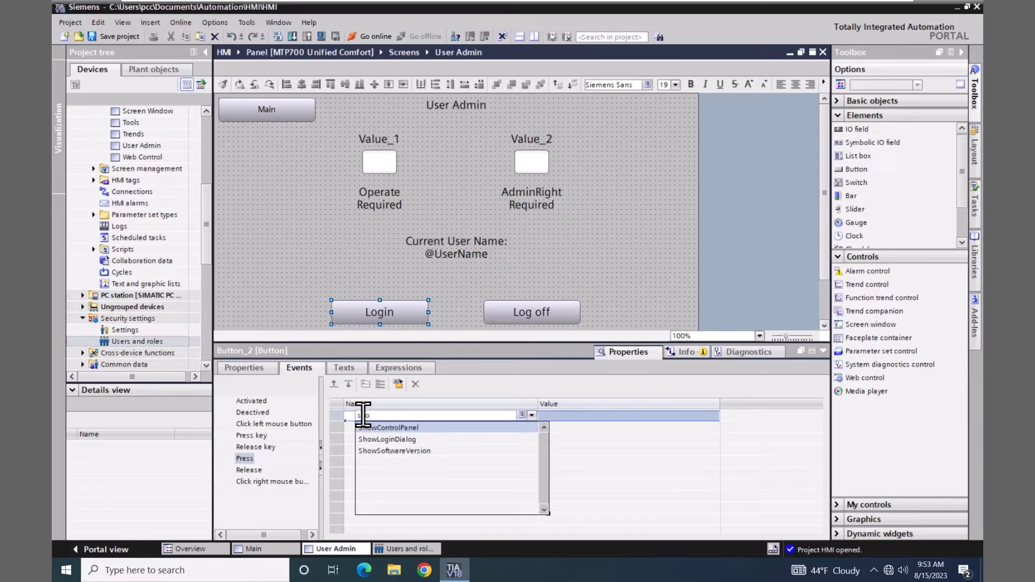
left_click(374, 438)
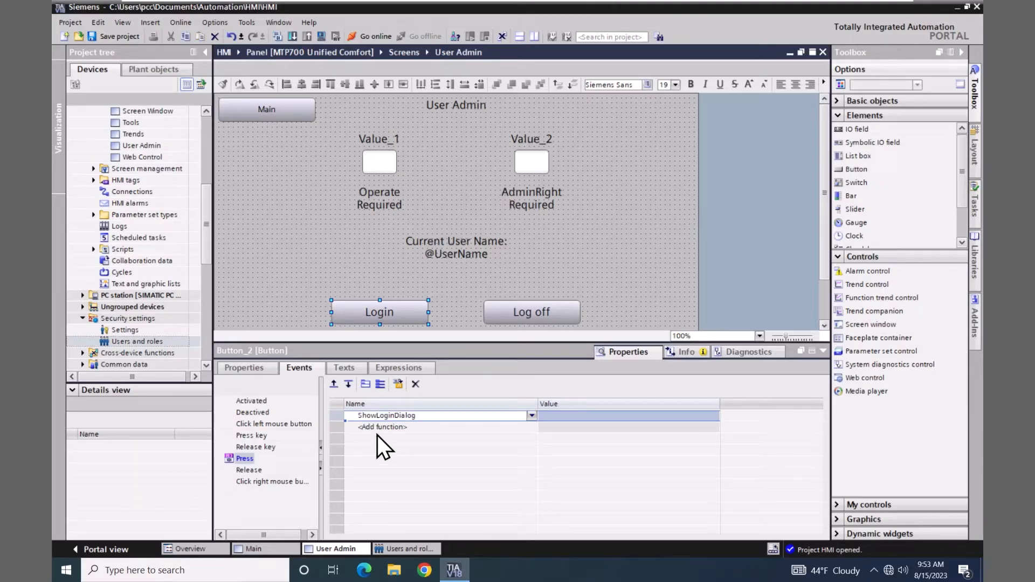
Set the Log off button's Press event to run LogOff
left_click(513, 316)
left_click(241, 459)
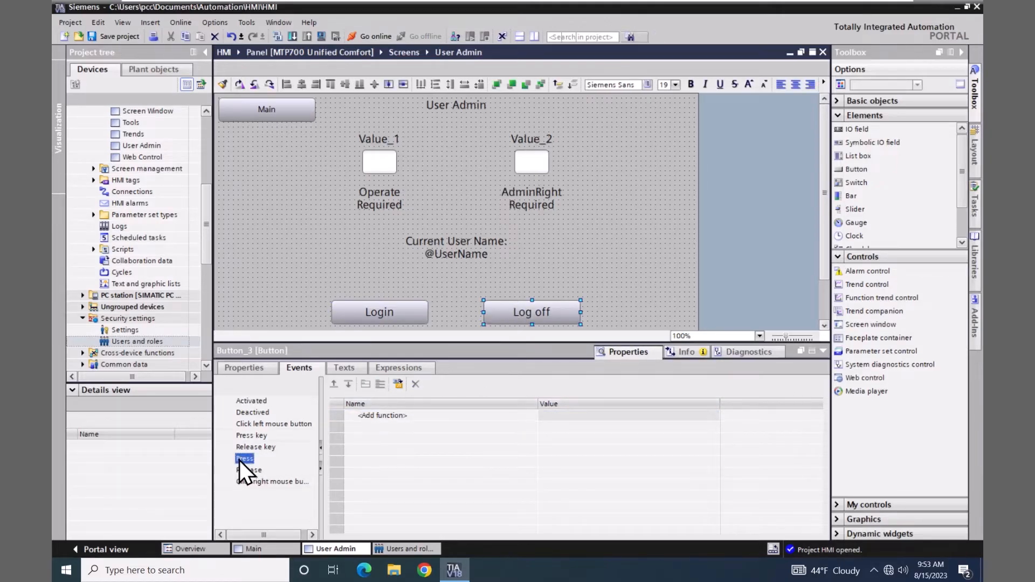
left_click(373, 415)
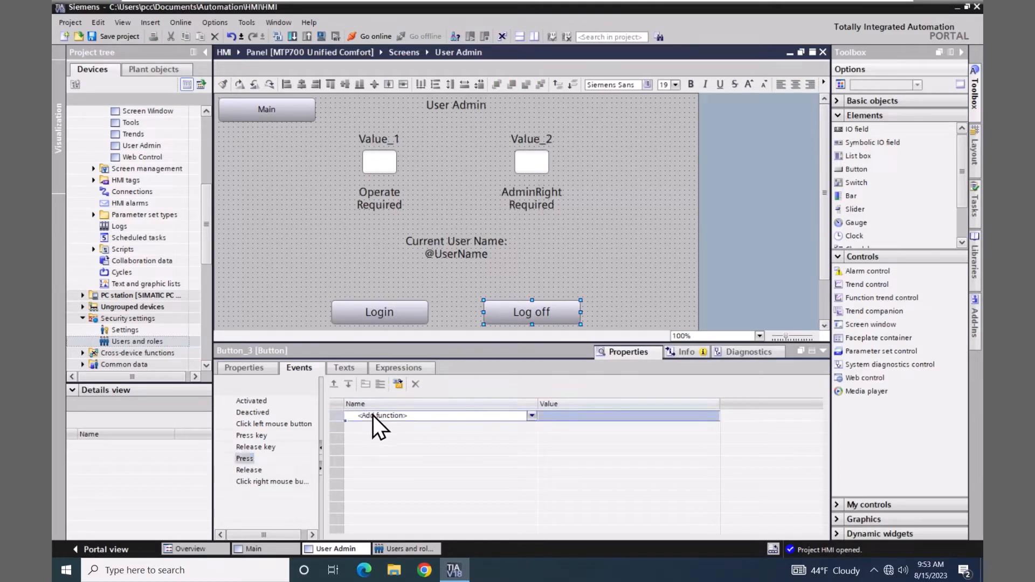
type("log")
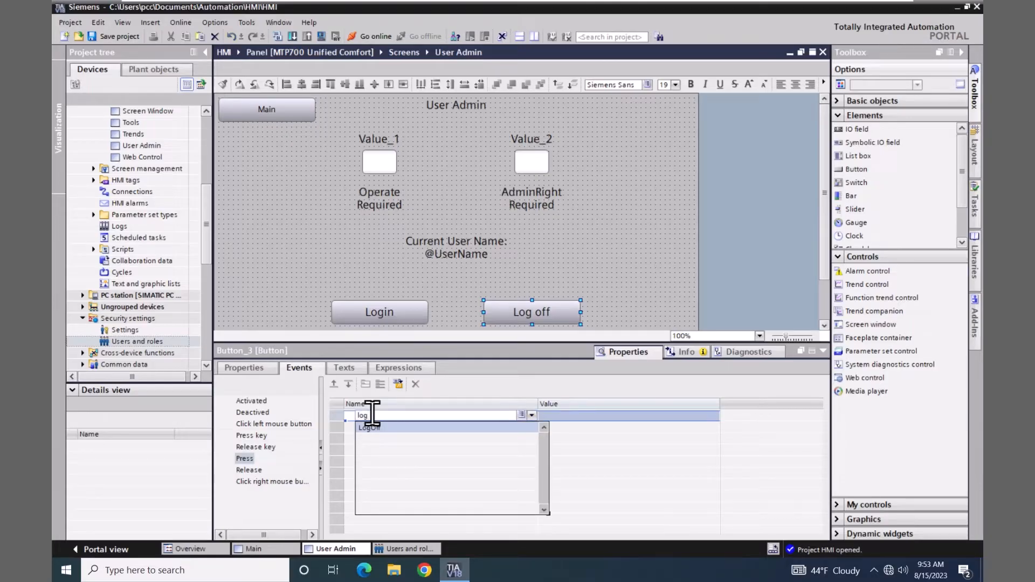
left_click(373, 427)
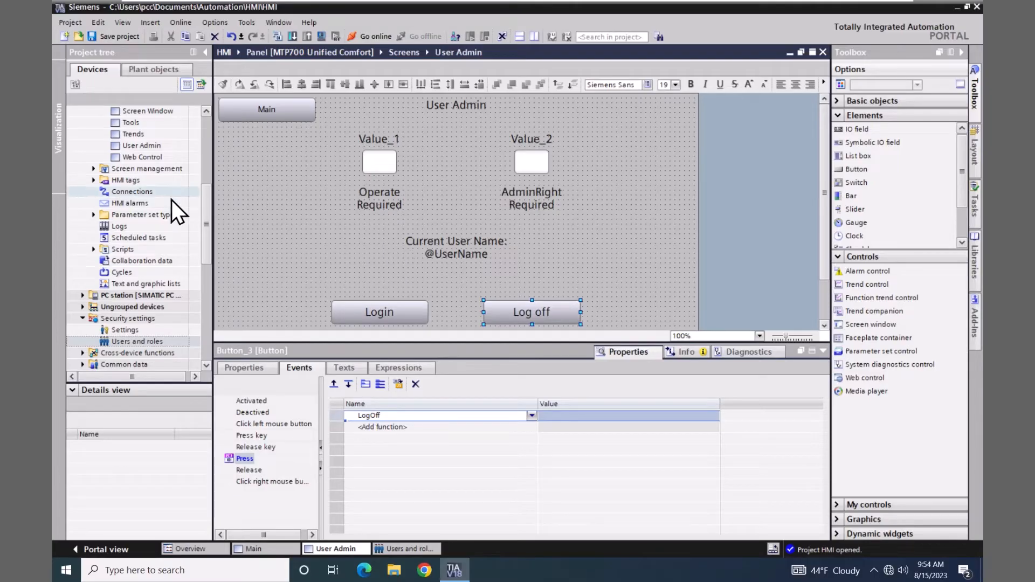
left_click(93, 180)
left_click(115, 213)
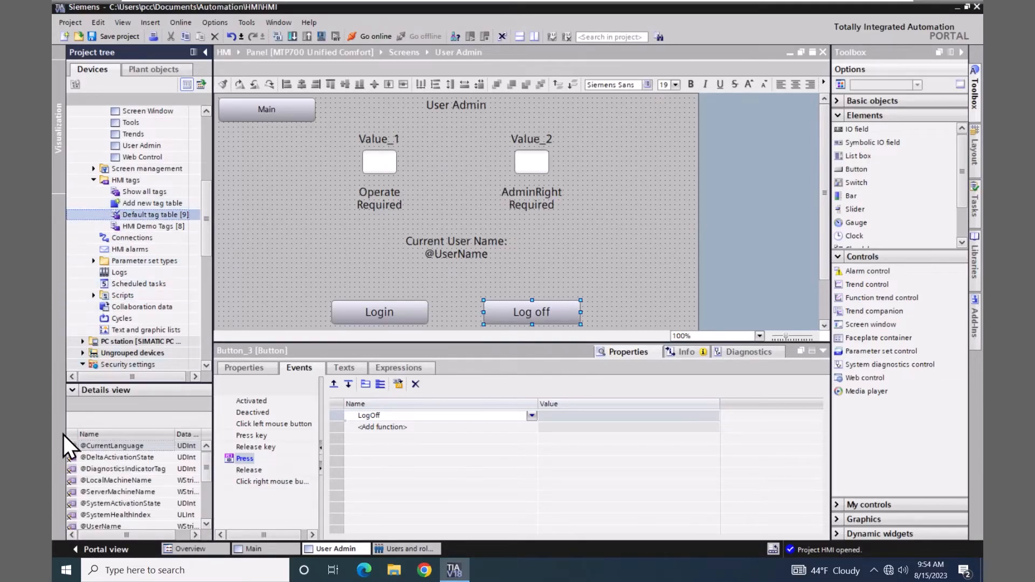
left_click(73, 527)
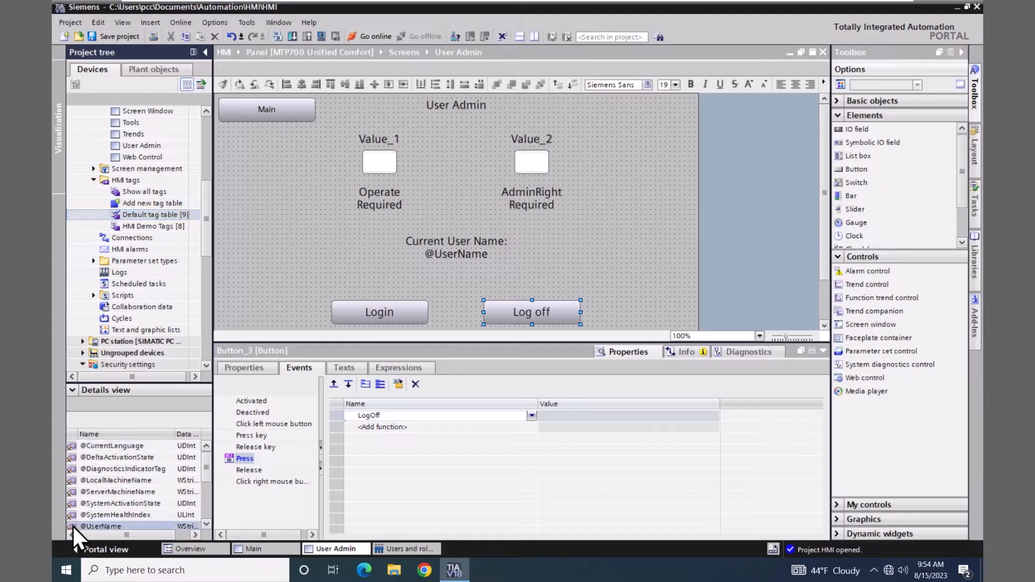
left_click_drag(73, 526, 410, 276)
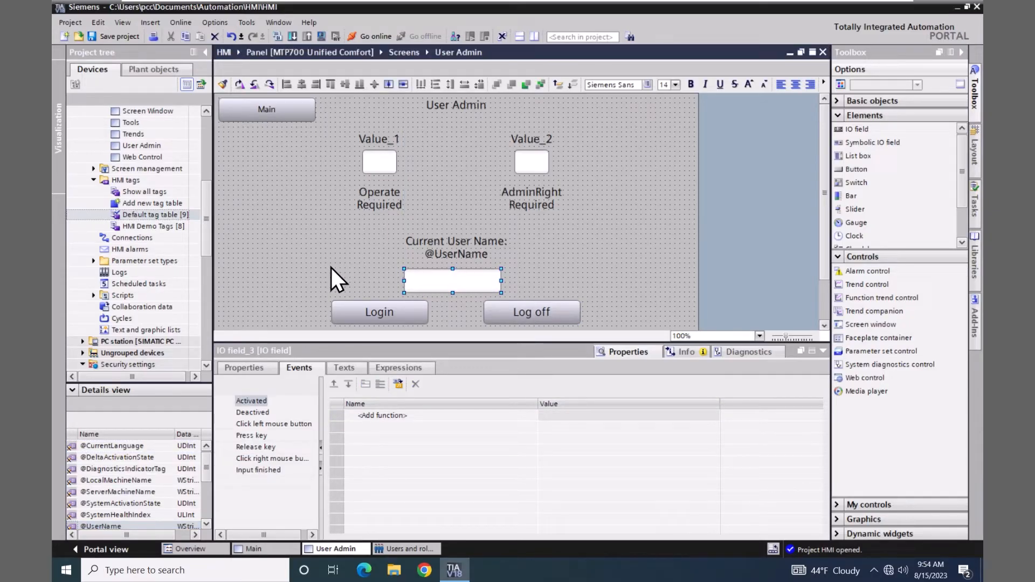
Centre-align the new IO field under the Current User Name text
left_click(446, 258)
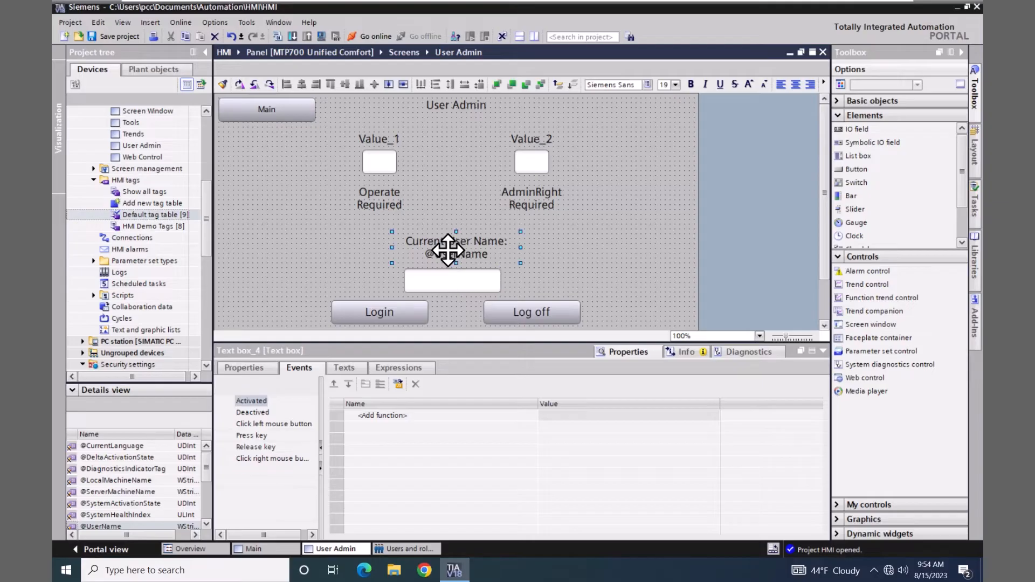
left_click(447, 285, "shift")
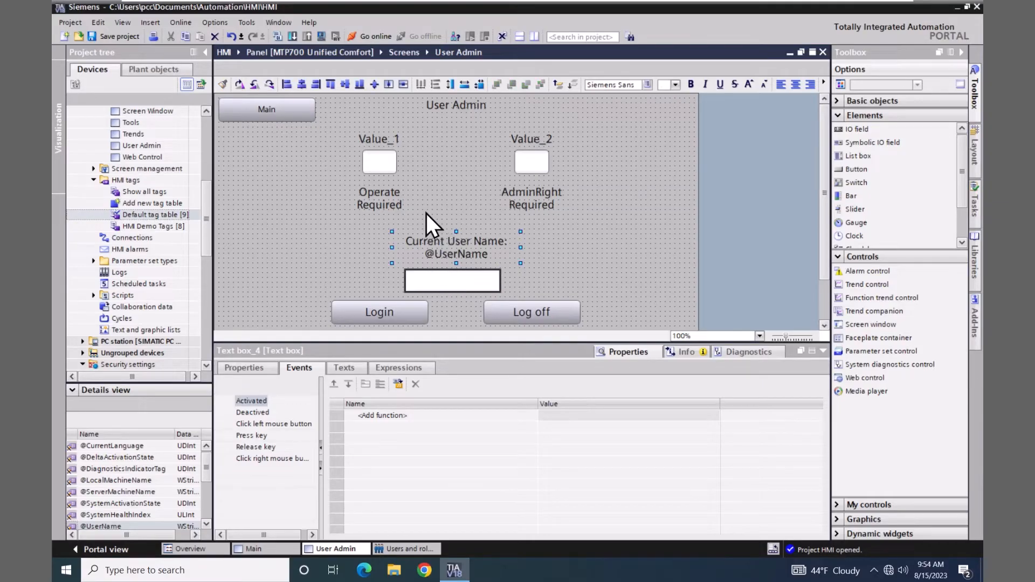
left_click(304, 85)
left_click(314, 254)
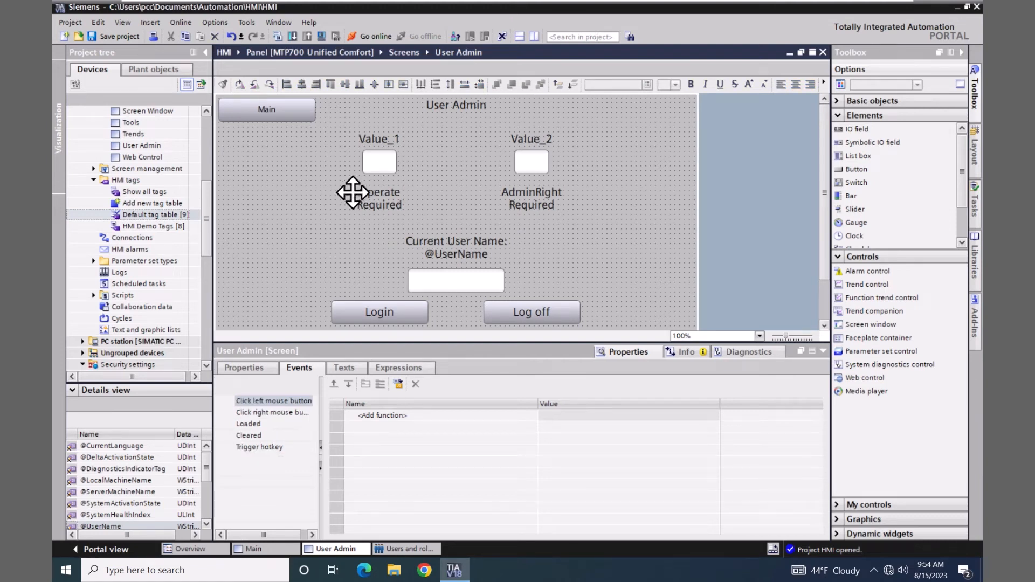
Set the Value_1 IO field's security authorization to Operate
left_click(379, 162)
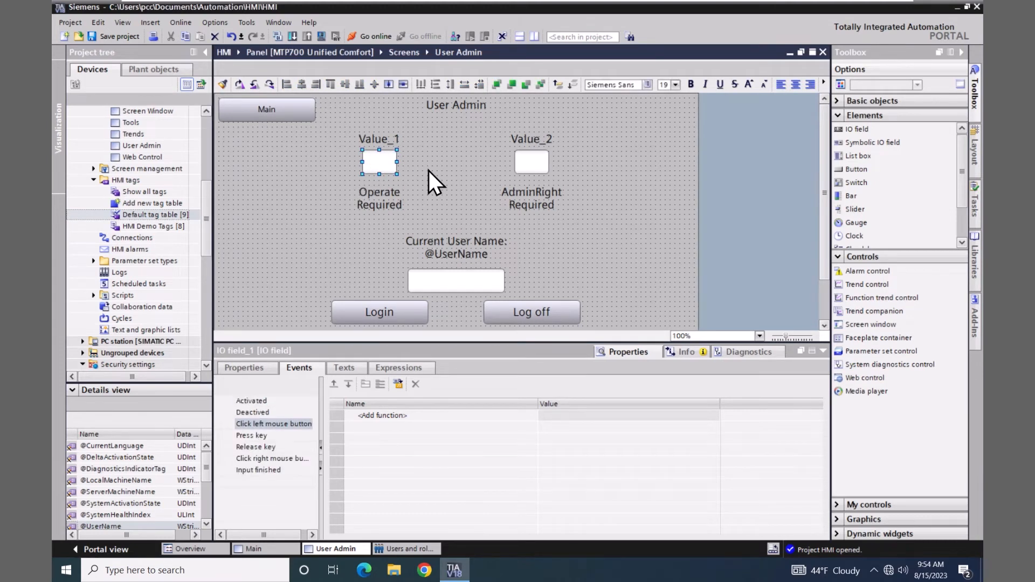
left_click(263, 367)
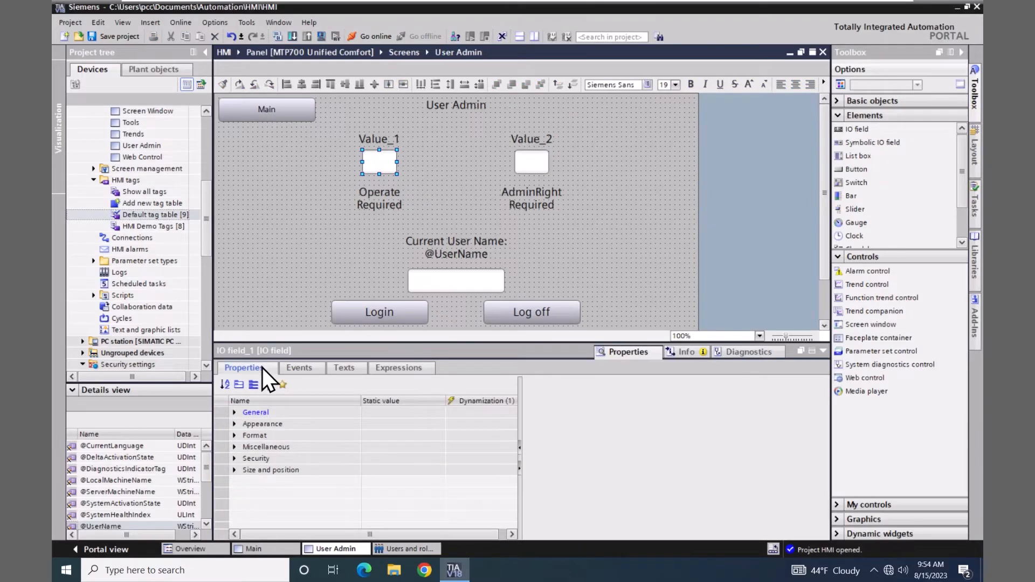
left_click(234, 458)
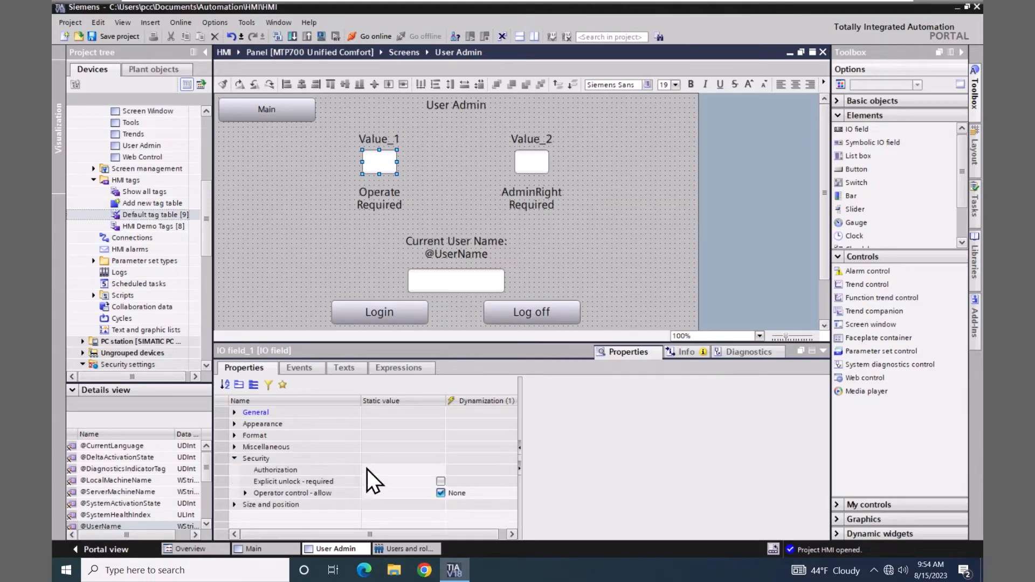
left_click(383, 475)
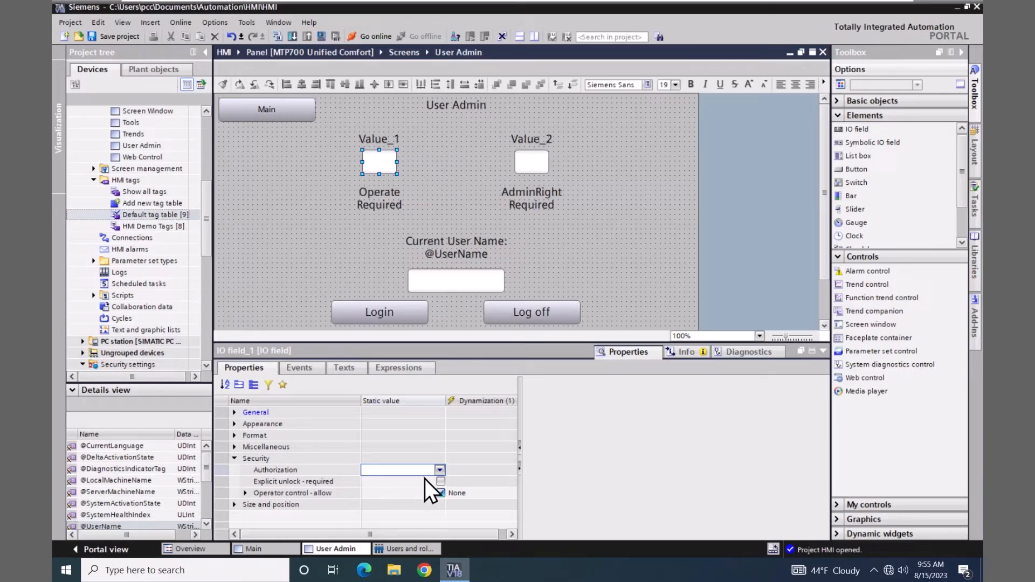
left_click(440, 471)
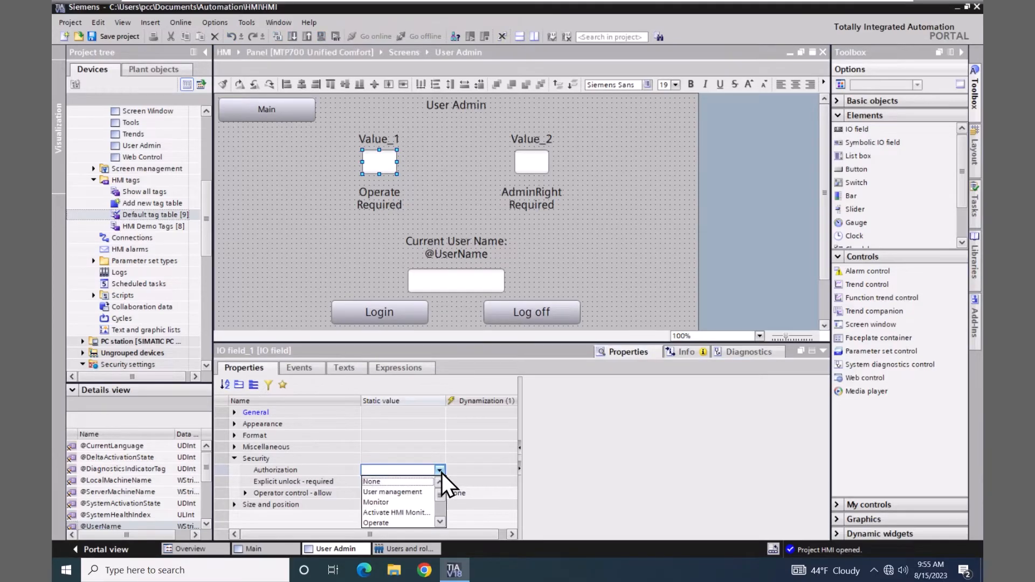
left_click(382, 523)
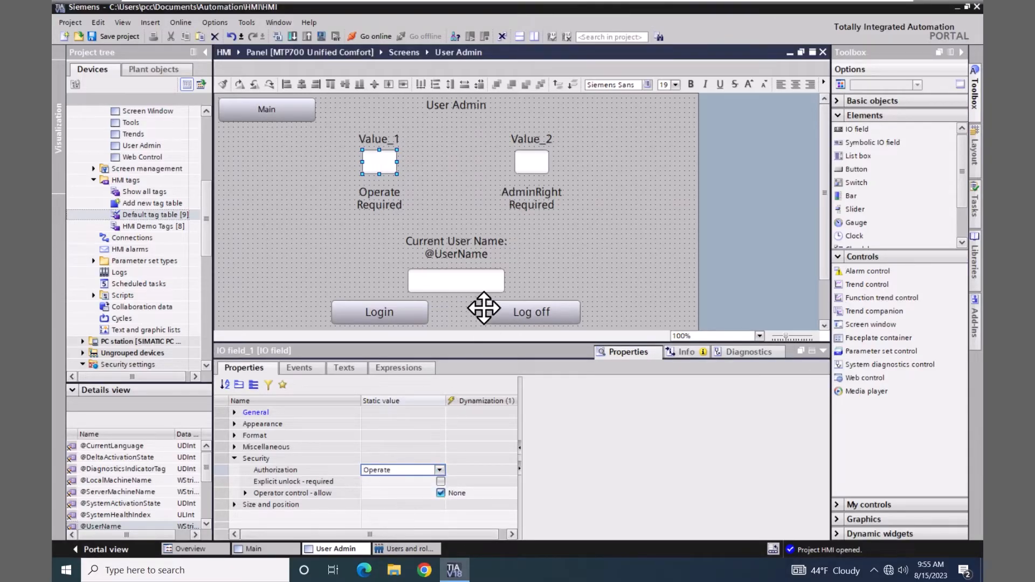
Set Value_2's authorization to AdminRight and save the project
left_click(536, 164)
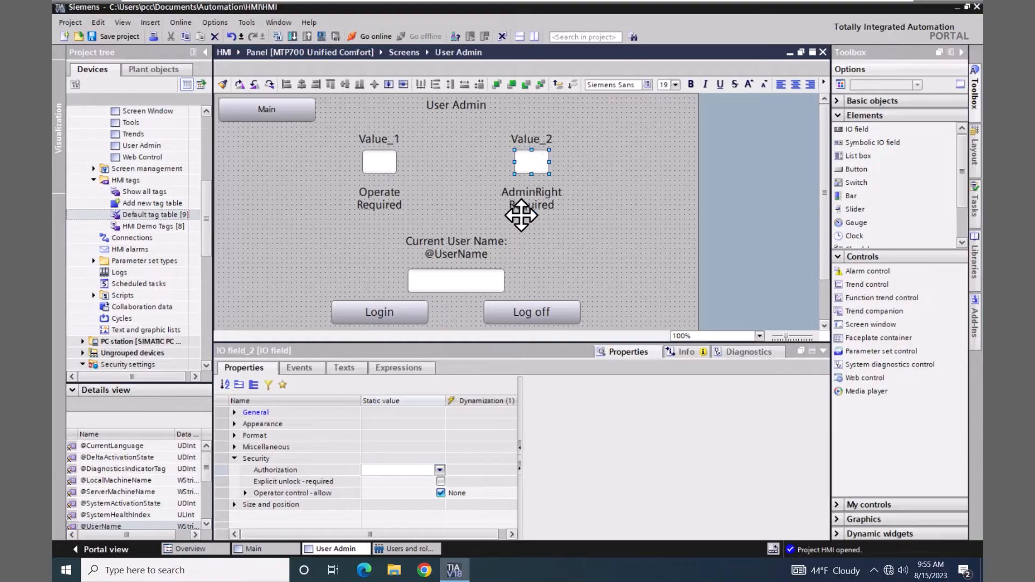
left_click(439, 471)
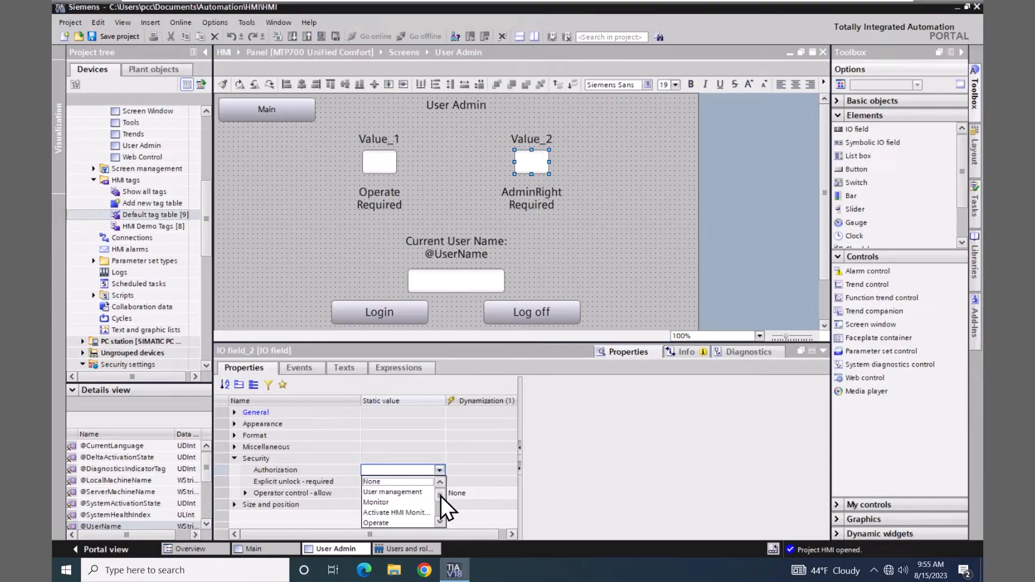
left_click_drag(441, 496, 435, 516)
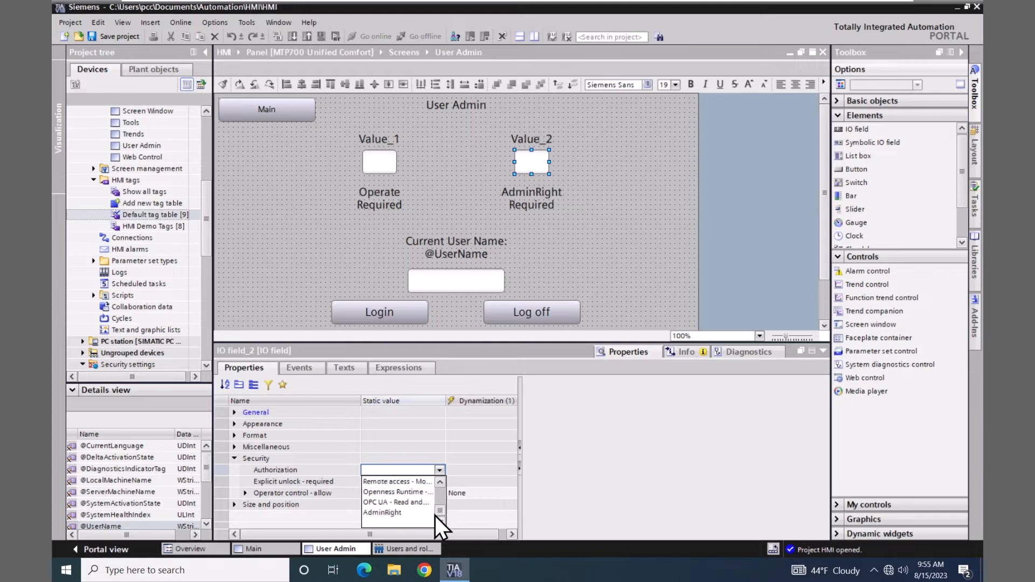
left_click(389, 514)
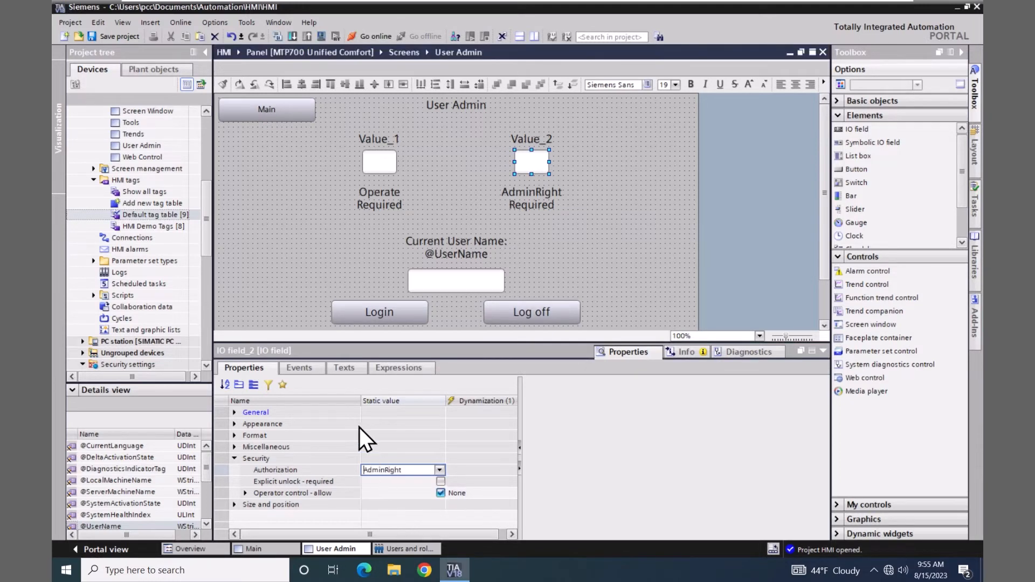
left_click(130, 38)
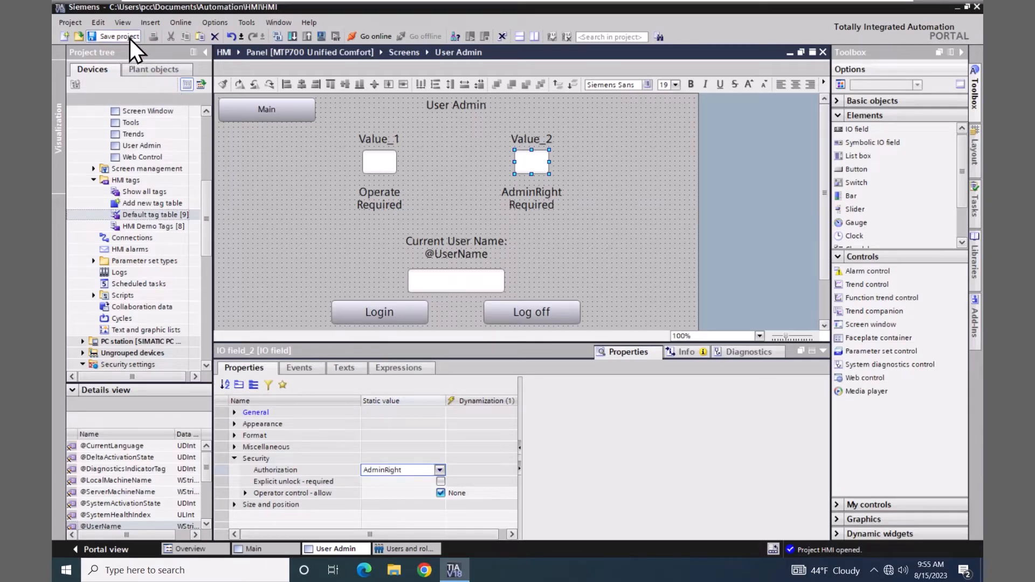
Download the Panel to runtime with Keep current user administration data unchecked, then switch to Chrome
left_click_drag(206, 193, 215, 129)
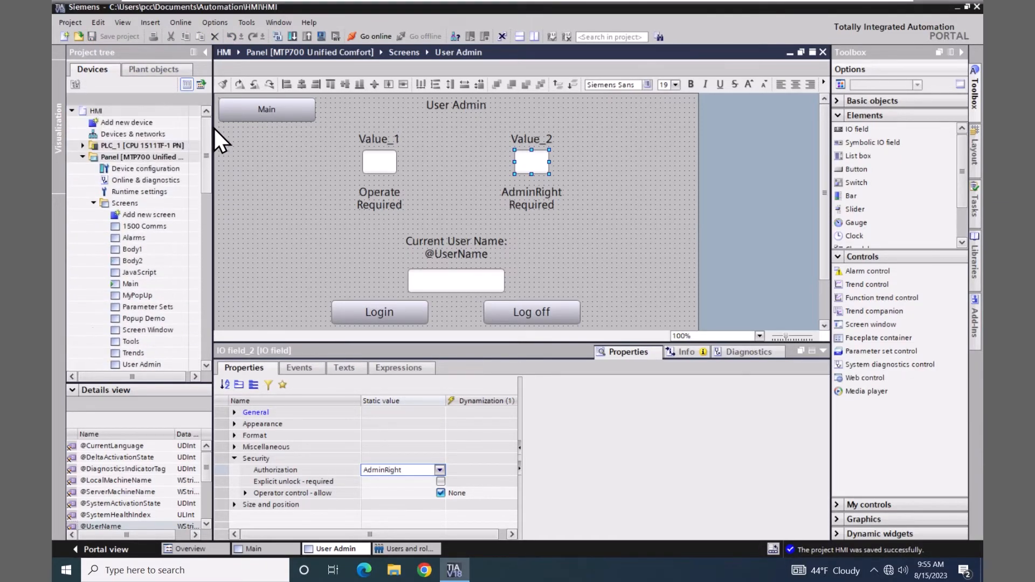
left_click(93, 157)
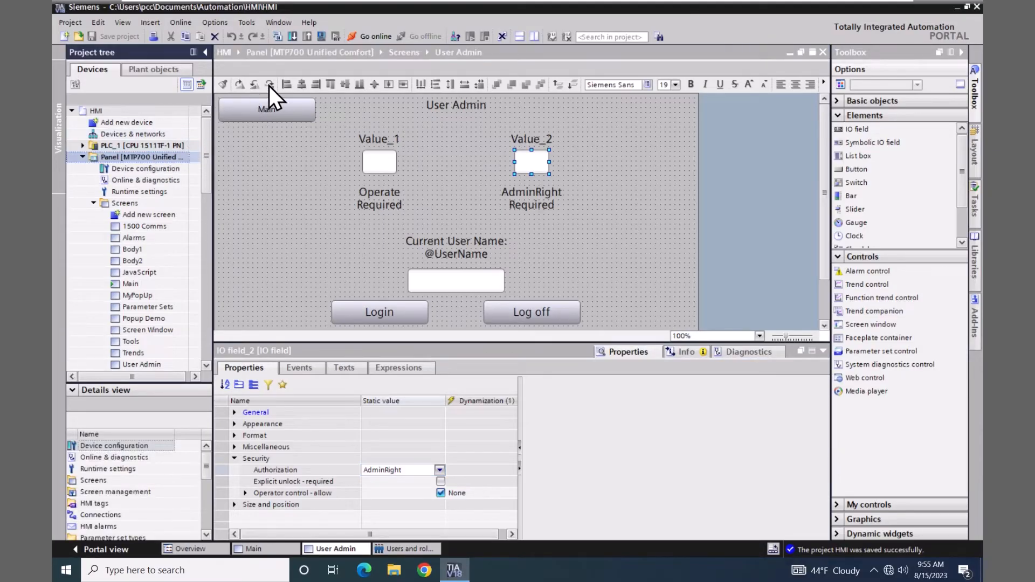
left_click(321, 37)
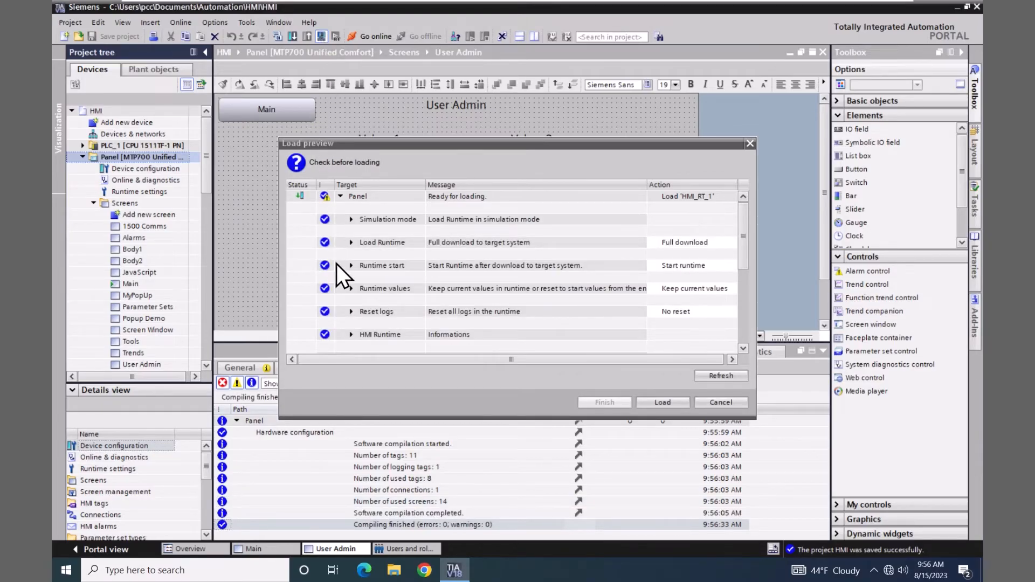
left_click(350, 289)
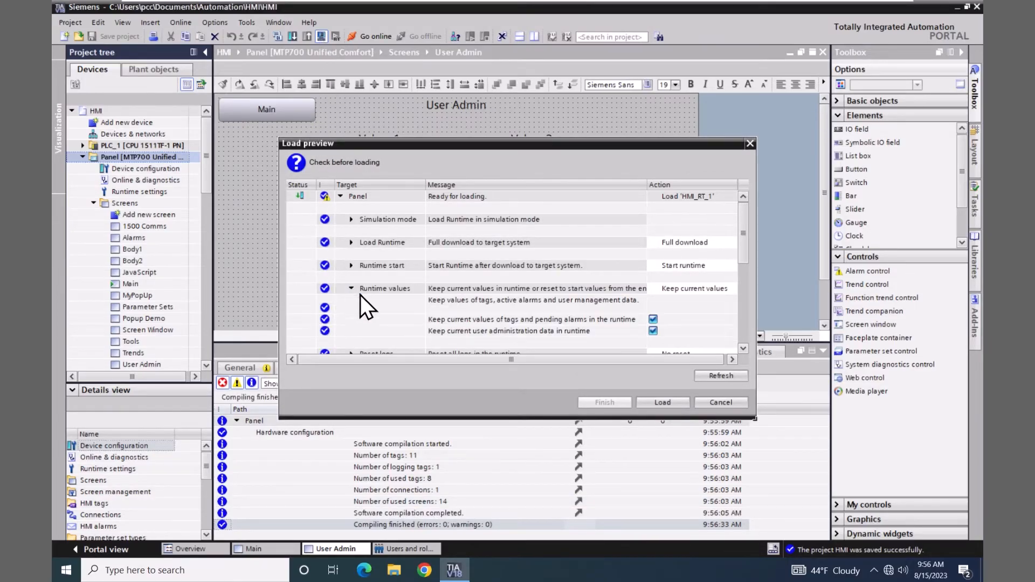
left_click(653, 331)
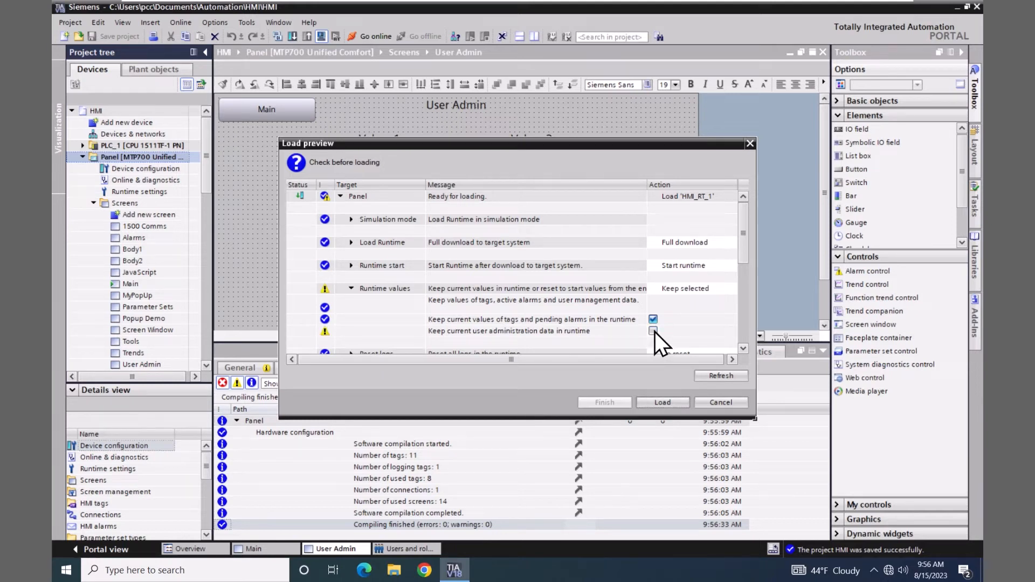
left_click(659, 403)
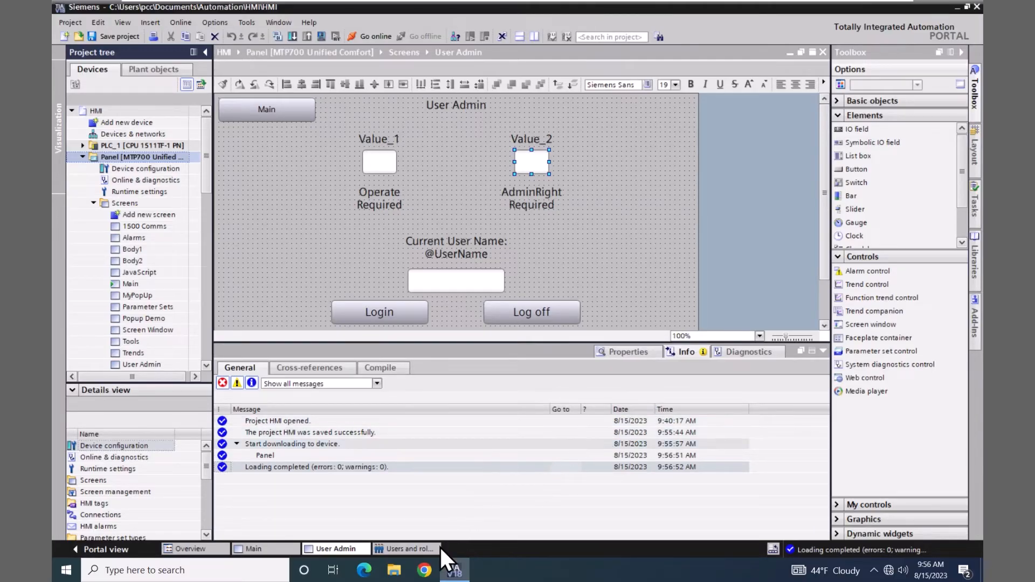
left_click(425, 571)
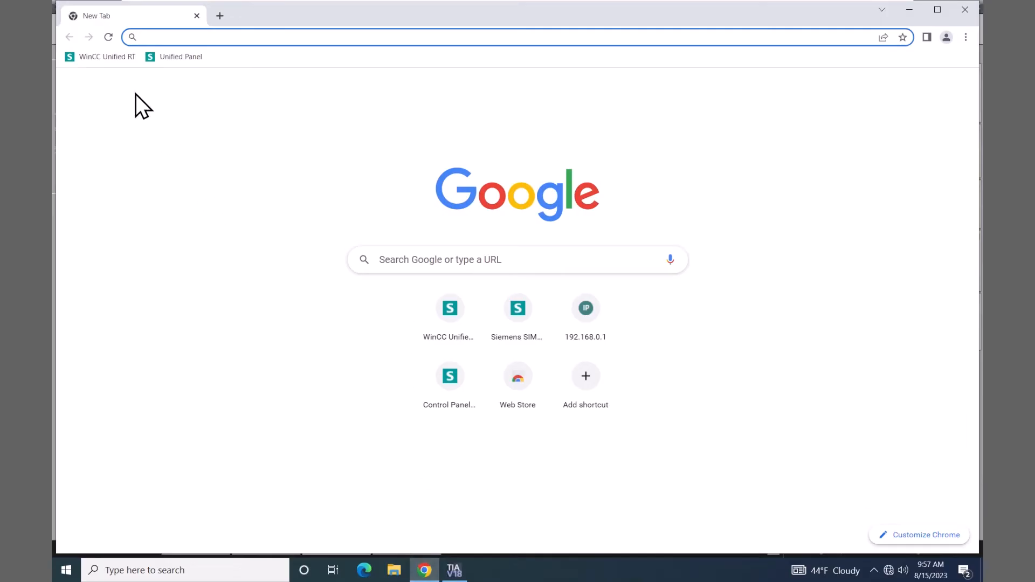
Sign into WinCC Unified RT with the administrator username and password, then open User Admin
left_click(109, 58)
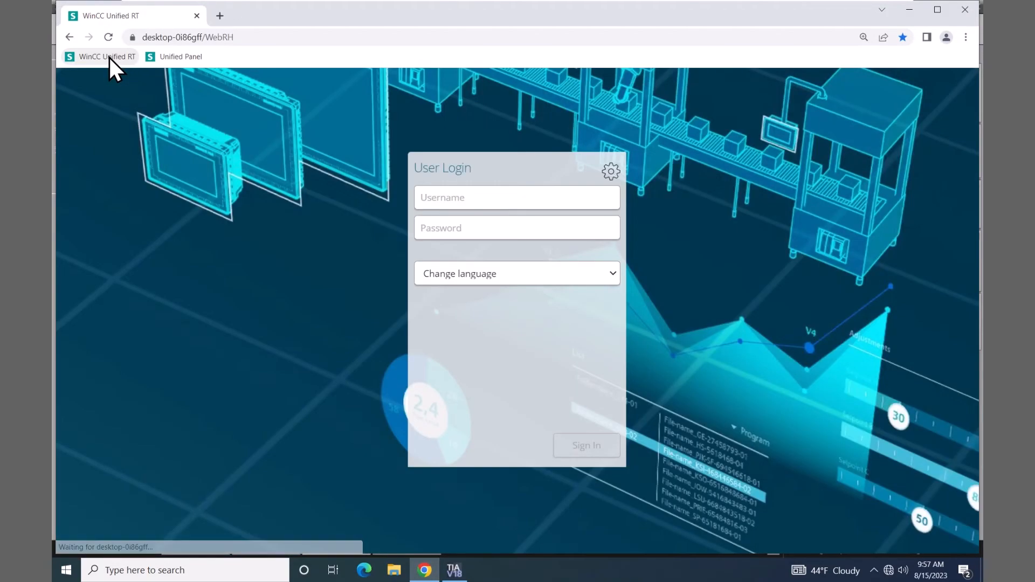
left_click(430, 198)
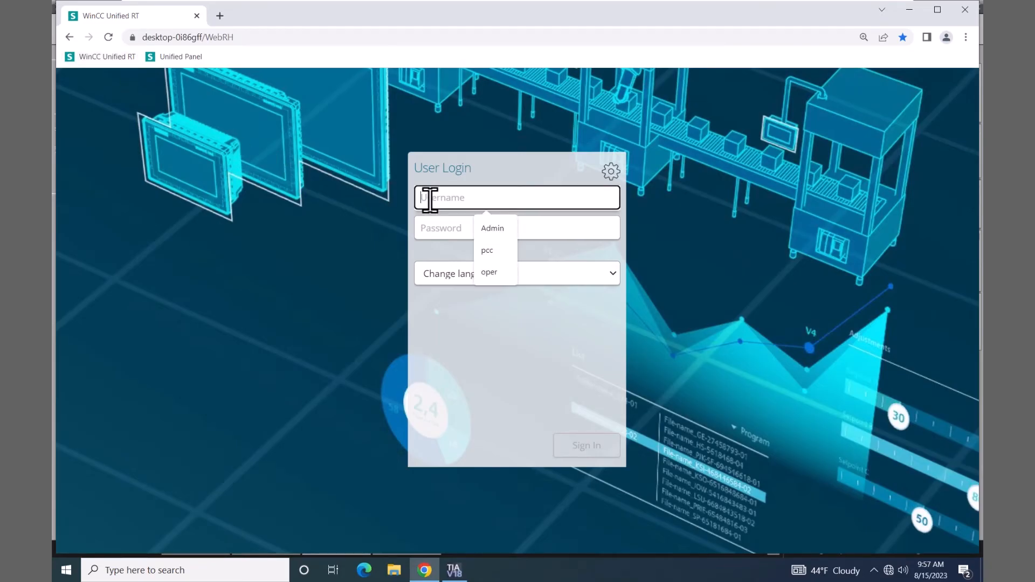
left_click(493, 228)
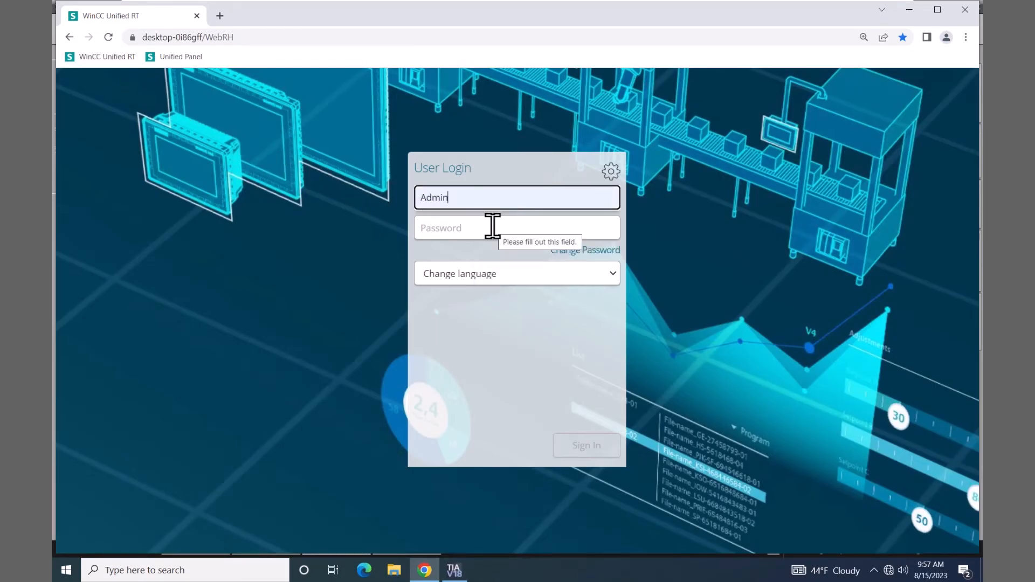
left_click(455, 226)
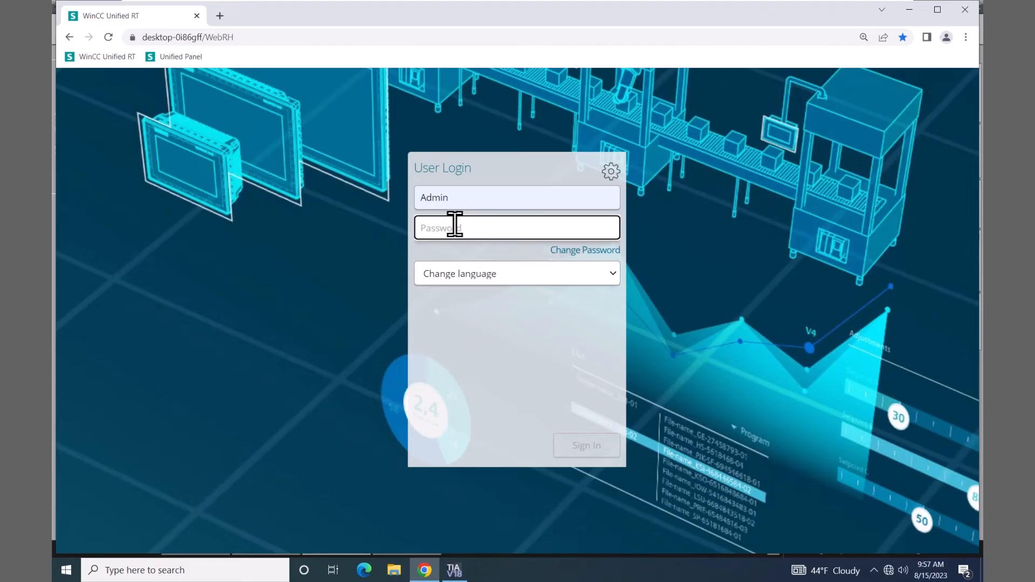
type("Hmi123")
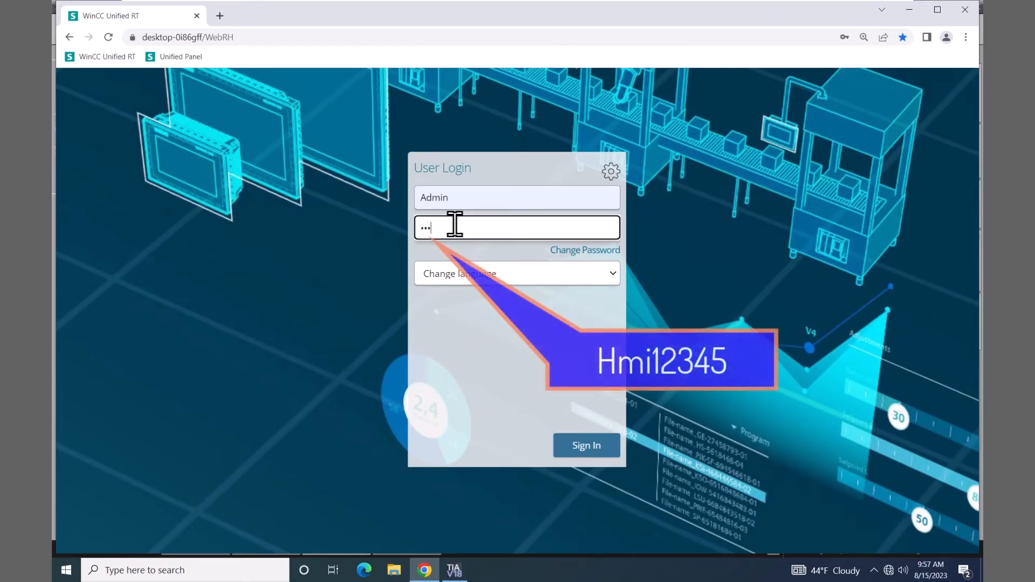
type("45")
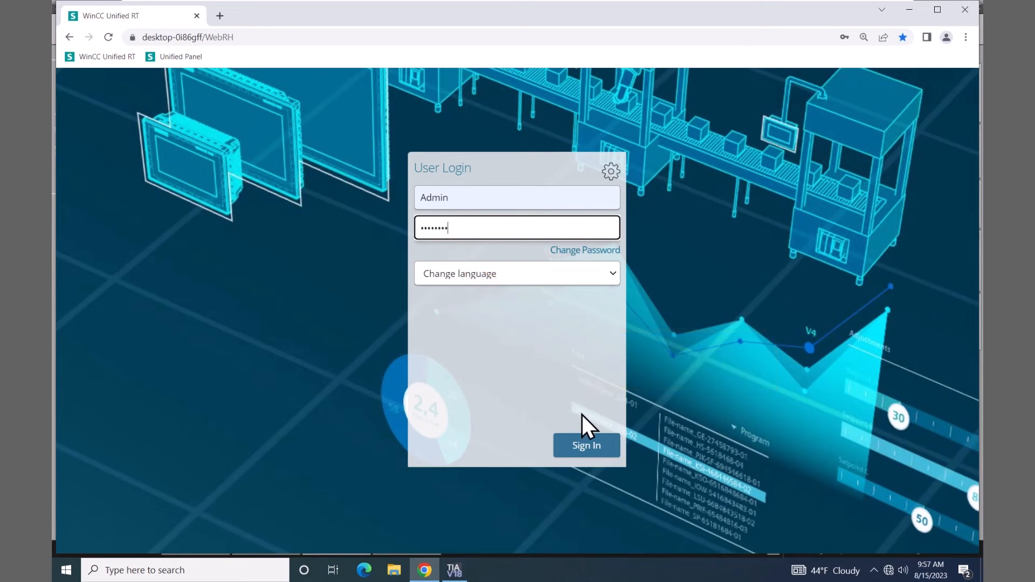
left_click(582, 439)
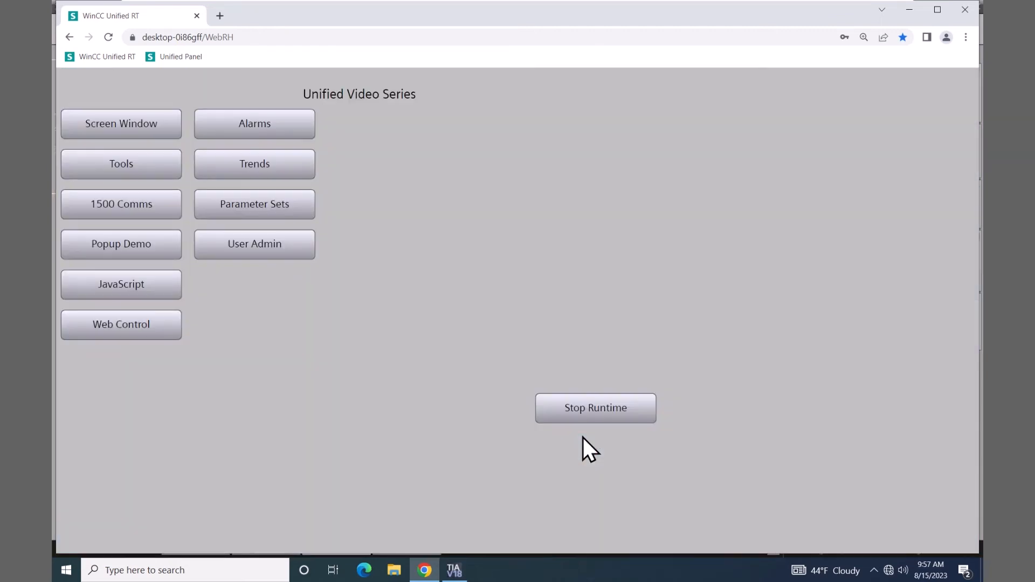
left_click(294, 247)
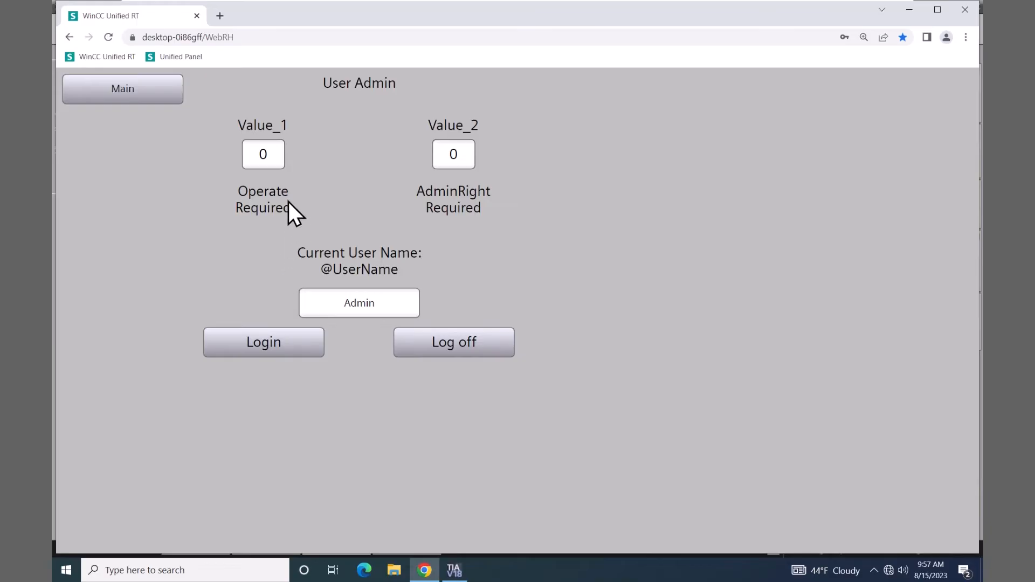
Enter 44 in Value_1 and 55 in Value_2, then log the Admin off
left_click(271, 148)
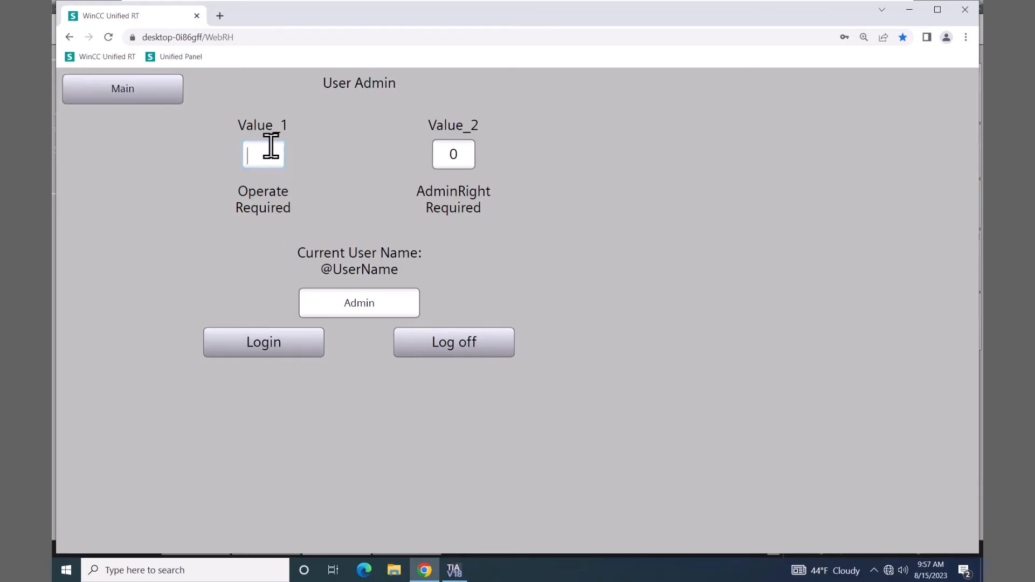
type("44")
left_click(462, 153)
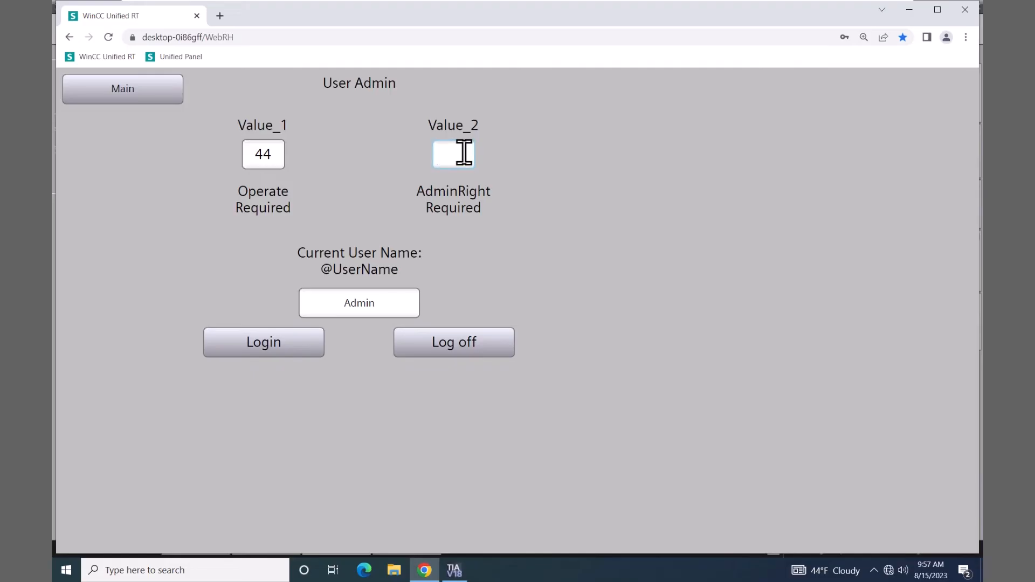
type("55")
key("Return")
left_click(454, 345)
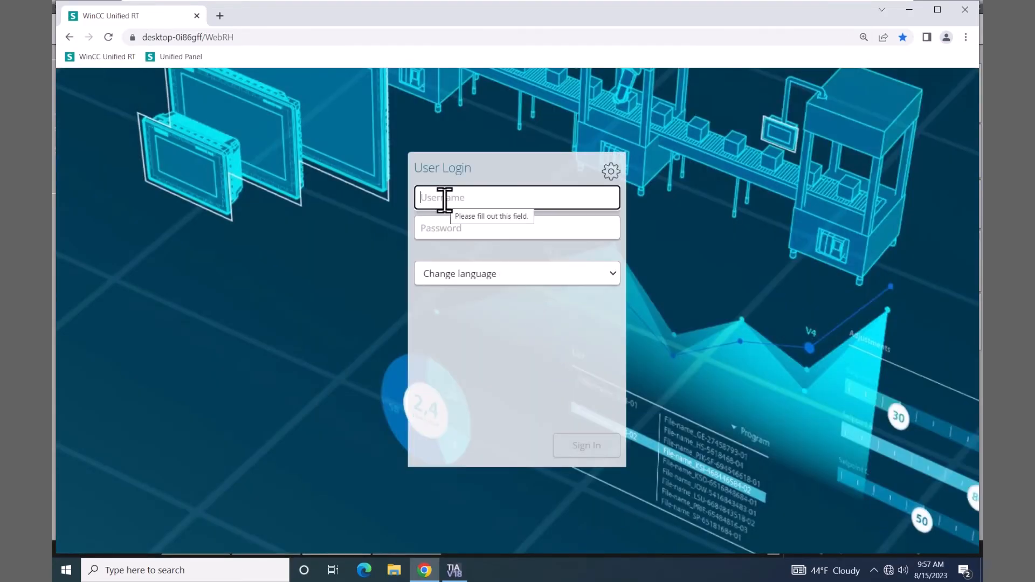
Sign in as the oper account with its password and open the User Admin screen
left_click(444, 200)
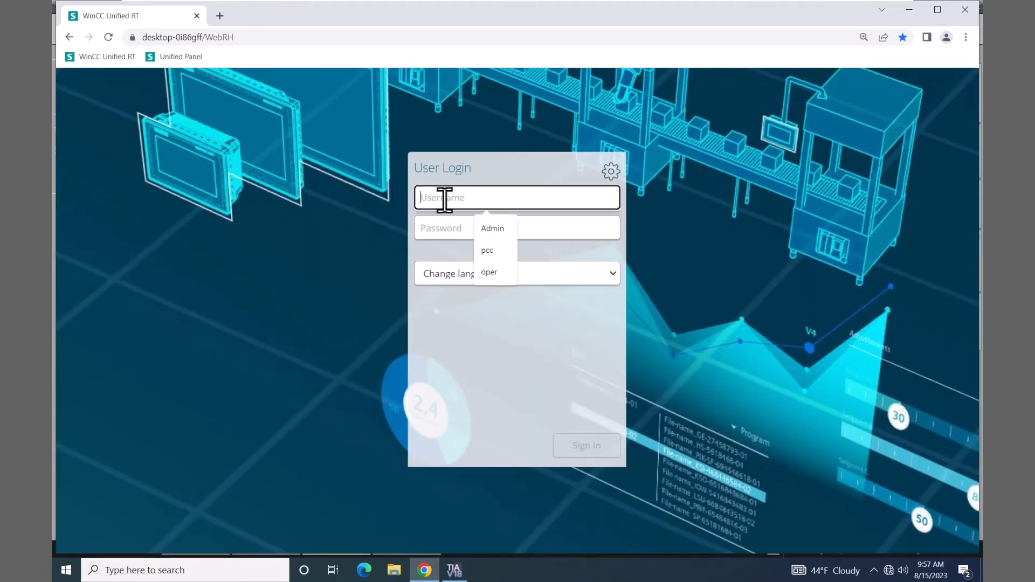
left_click(490, 270)
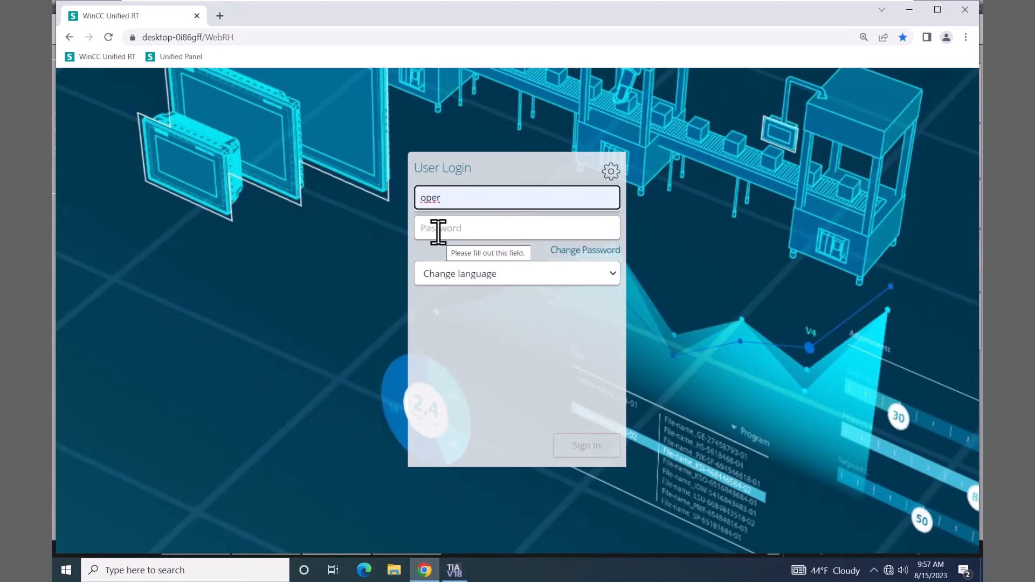
left_click(437, 230)
type("Oper")
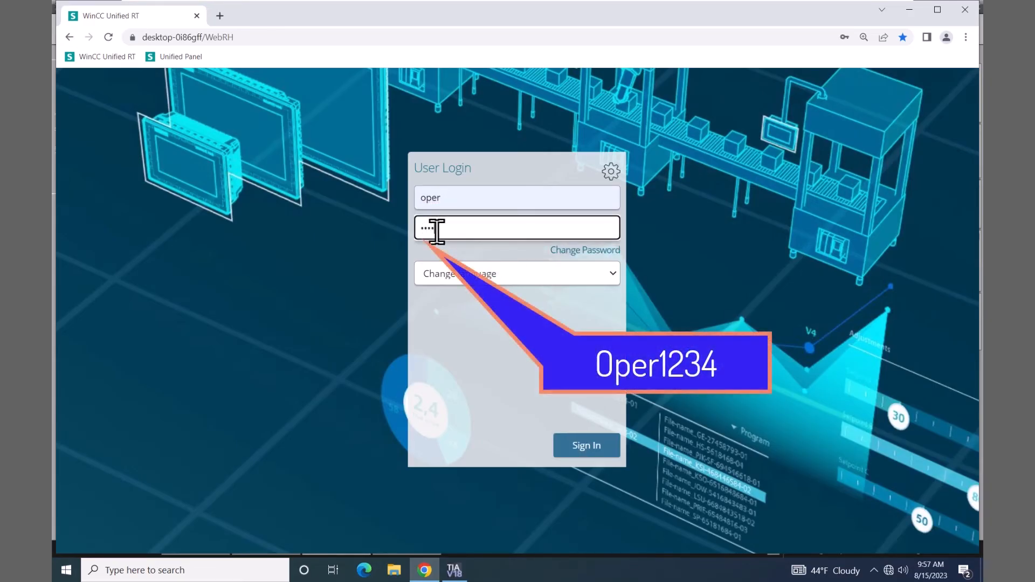
type("1234")
left_click(575, 444)
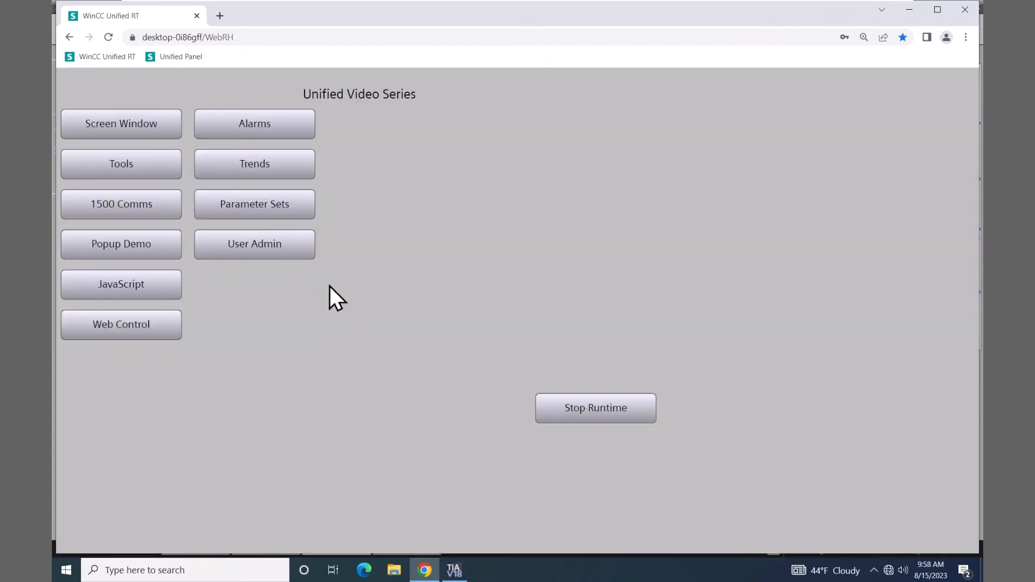
left_click(291, 246)
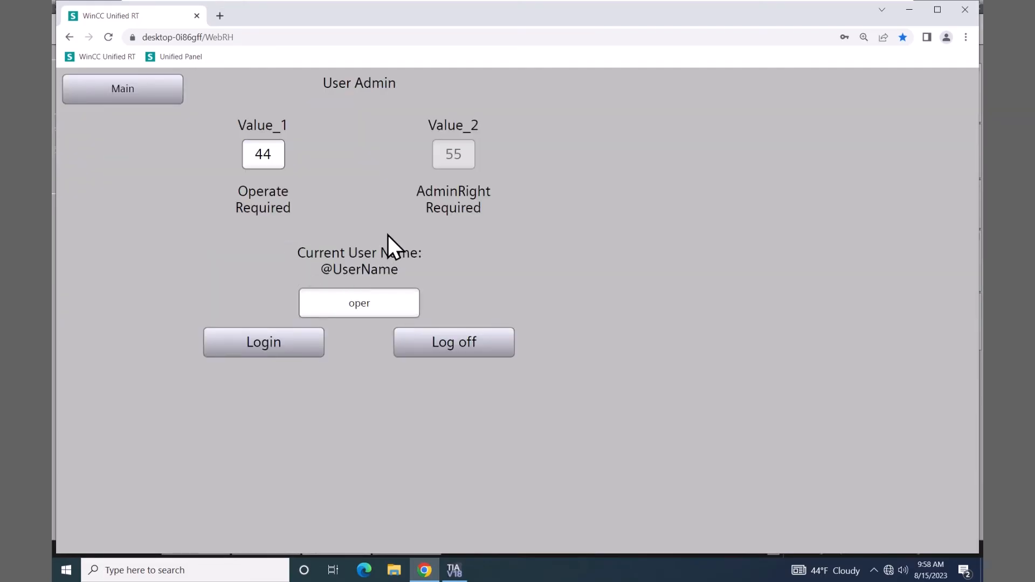
As oper, try Value_2, dismiss the Insufficient authorization warning, and set Value_1 to 66
left_click(455, 157)
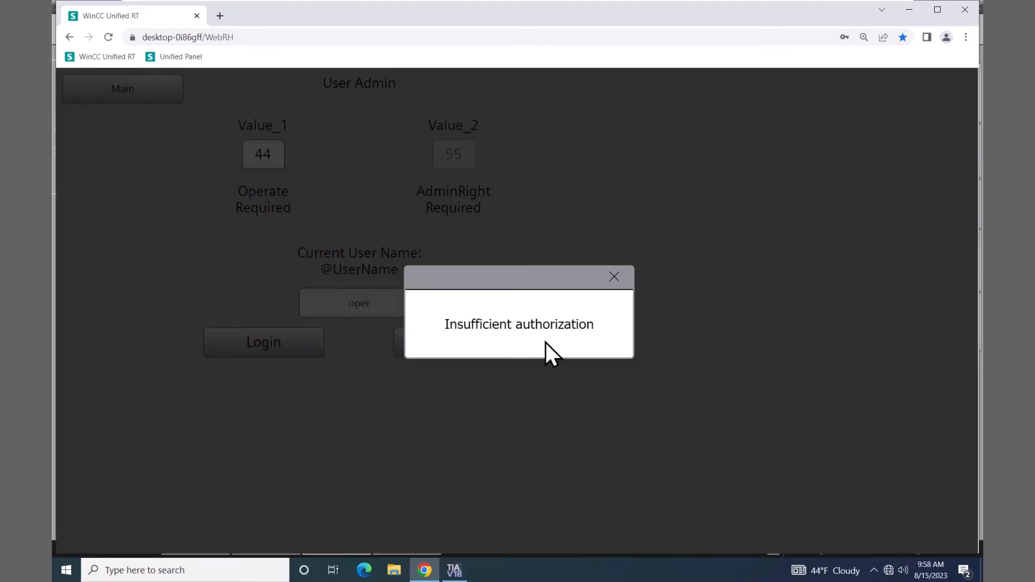
left_click(615, 277)
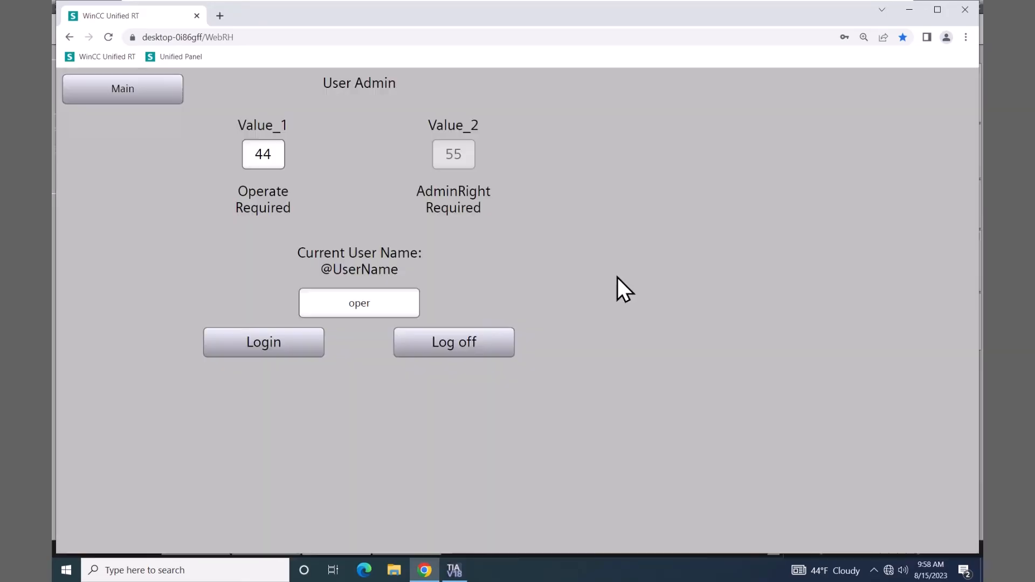
left_click(277, 156)
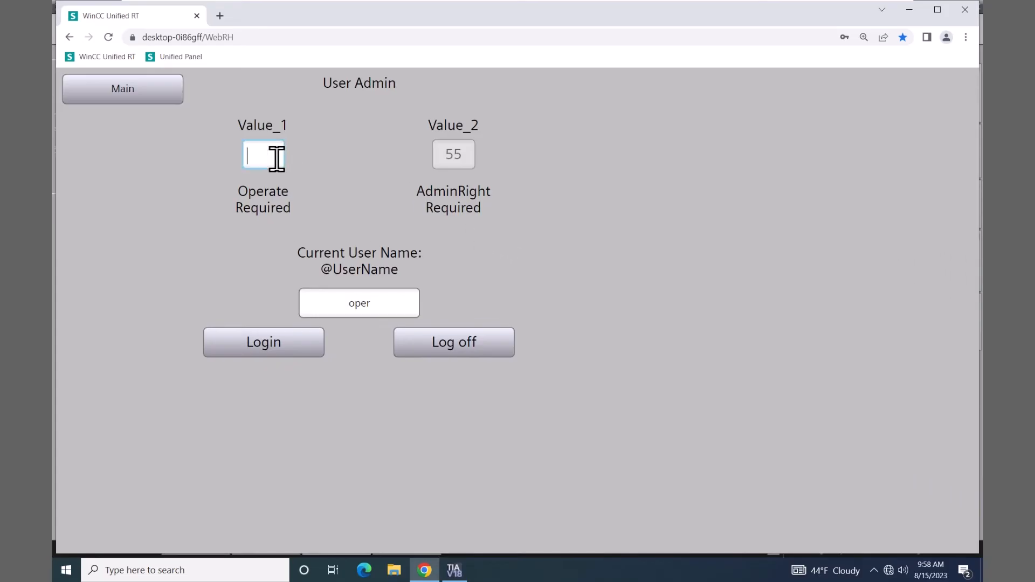
type("66")
key("Return")
Log in again as Admin from the saved usernames, entering the Admin password
left_click(267, 342)
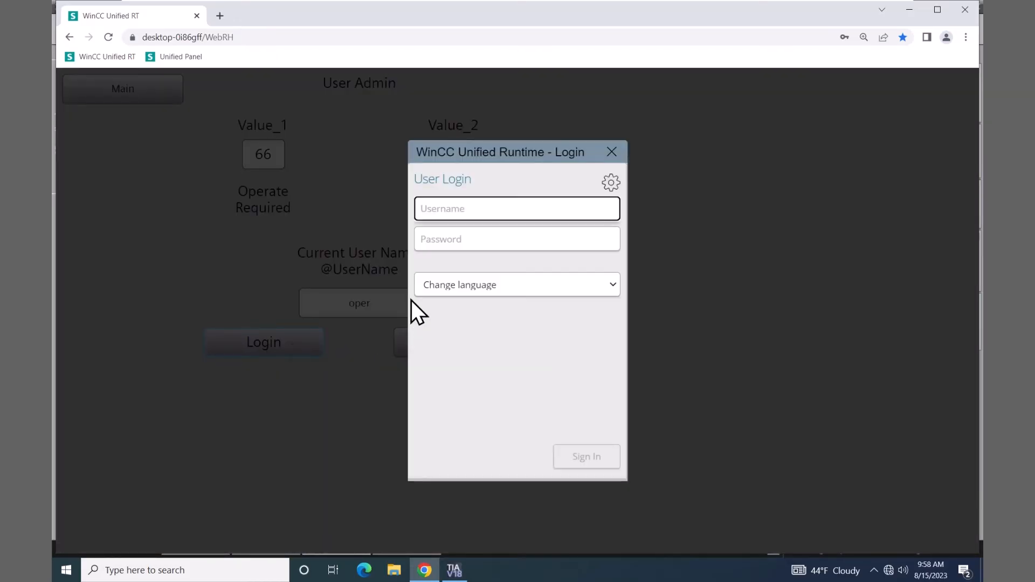
left_click(440, 208)
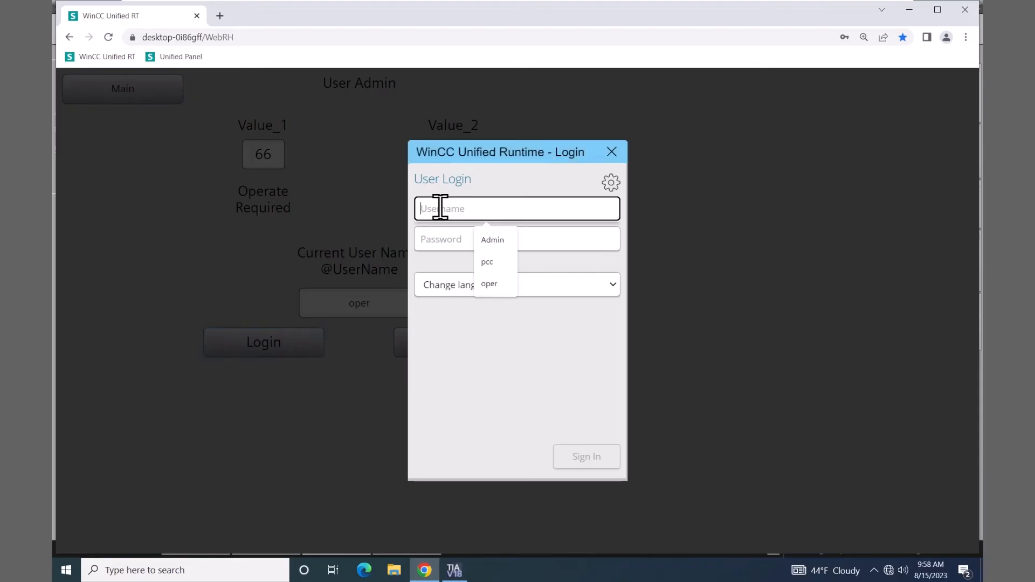
left_click(493, 240)
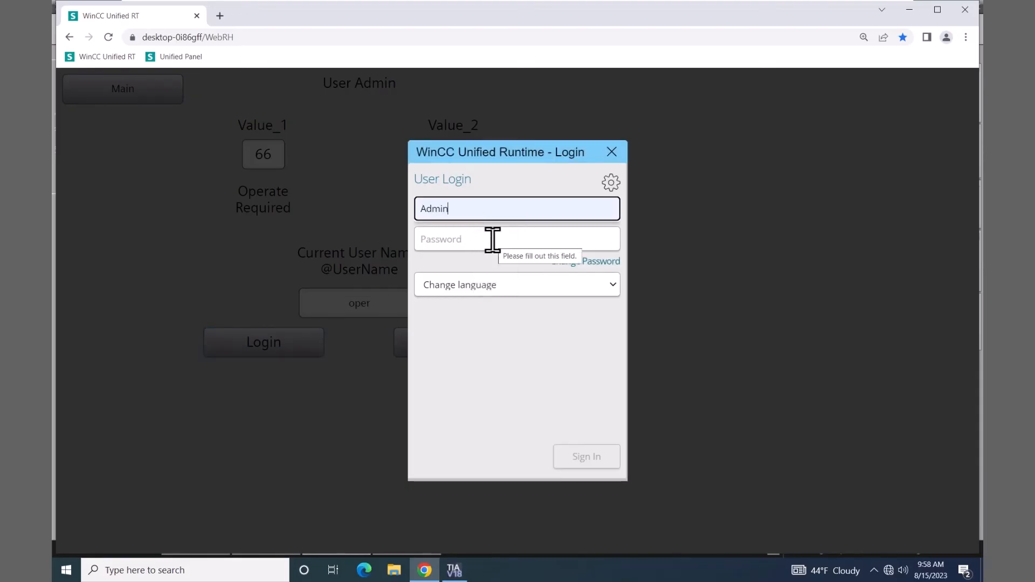
left_click(470, 237)
type("Hmi")
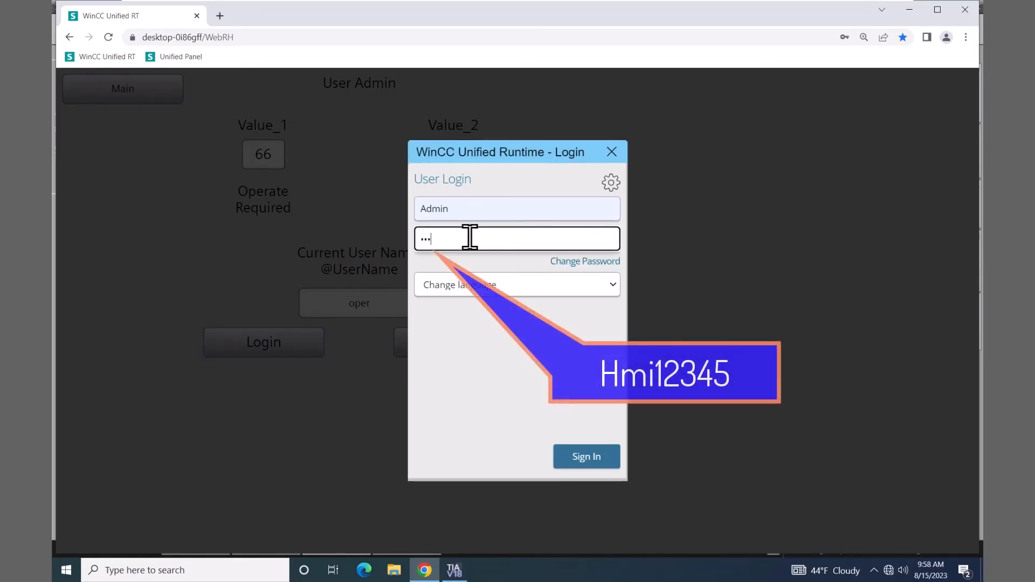
type("12345")
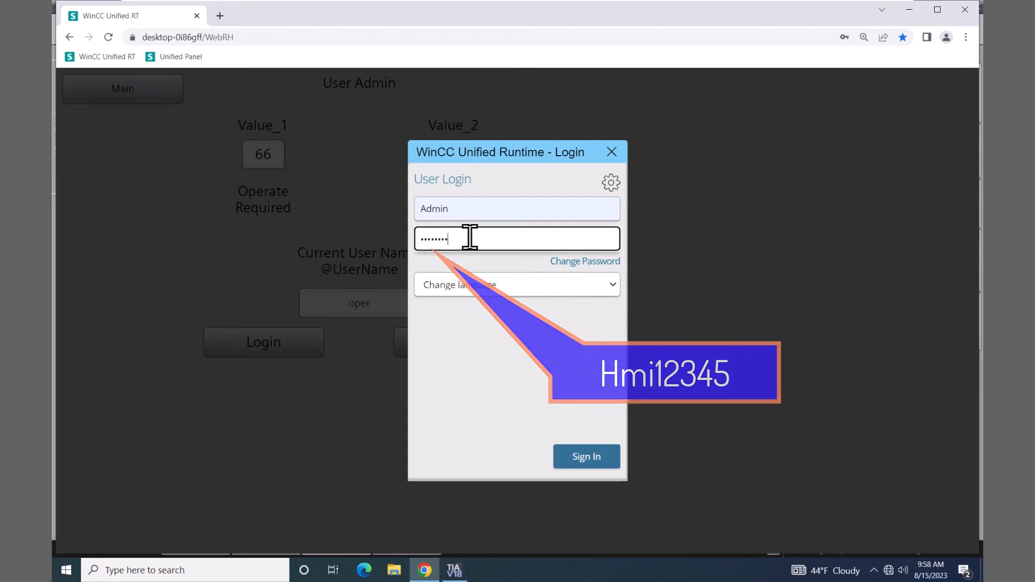
left_click(586, 457)
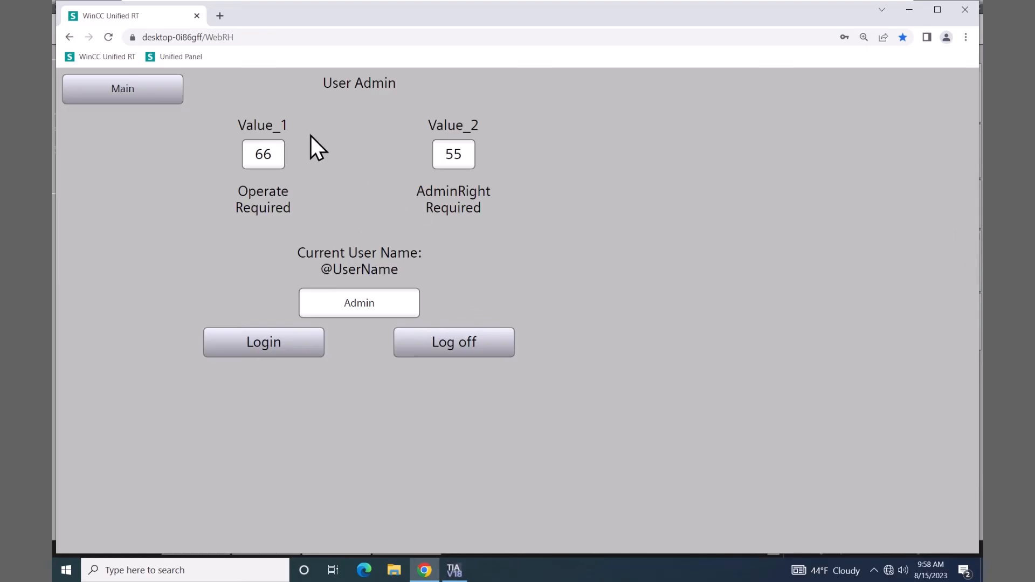
Open the Unified Panel's User Management site, sign in with the saved management account, and show its menu
left_click(179, 56)
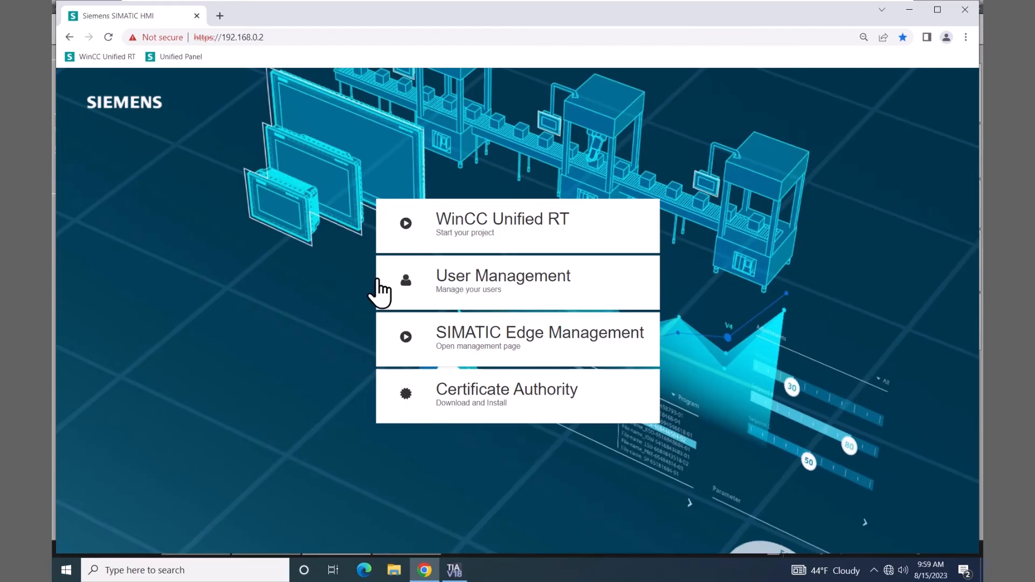
left_click(442, 280)
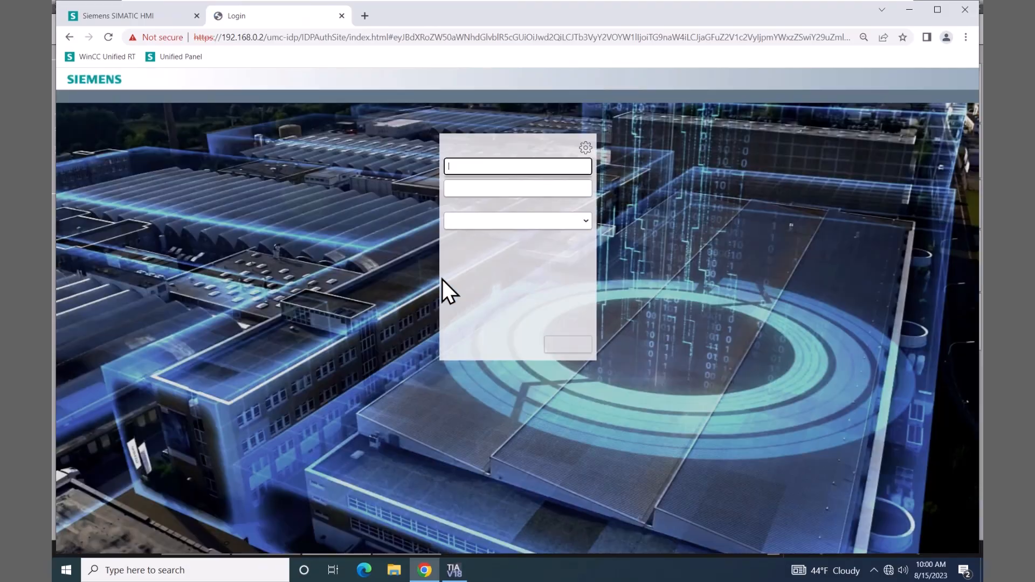
left_click(462, 166)
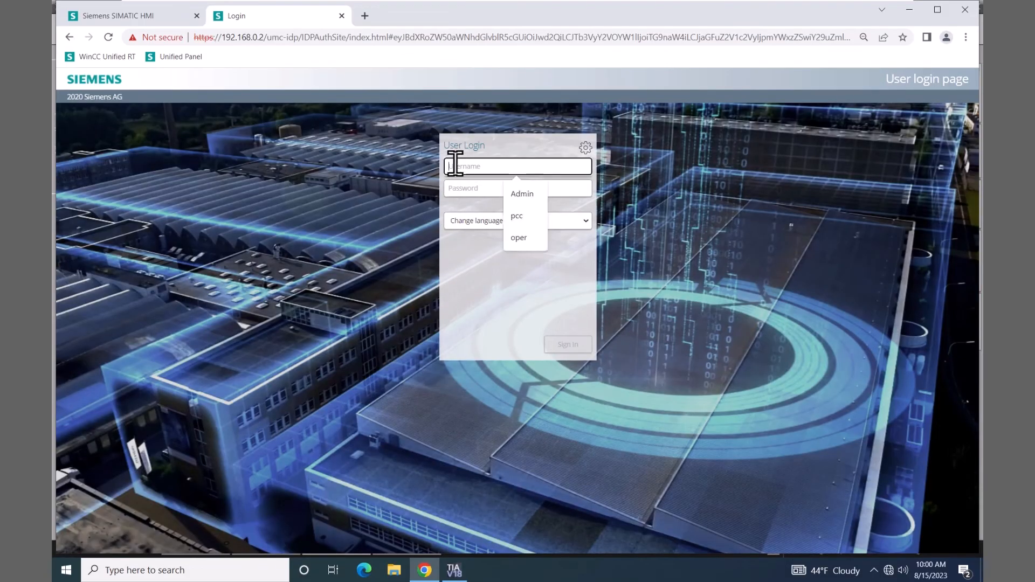
left_click(521, 216)
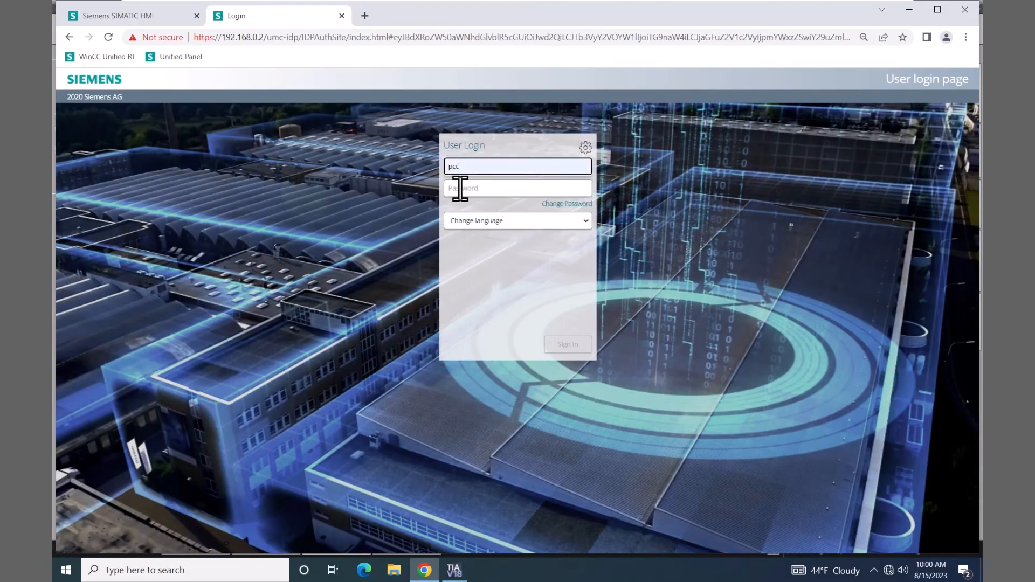
left_click(455, 188)
type("1")
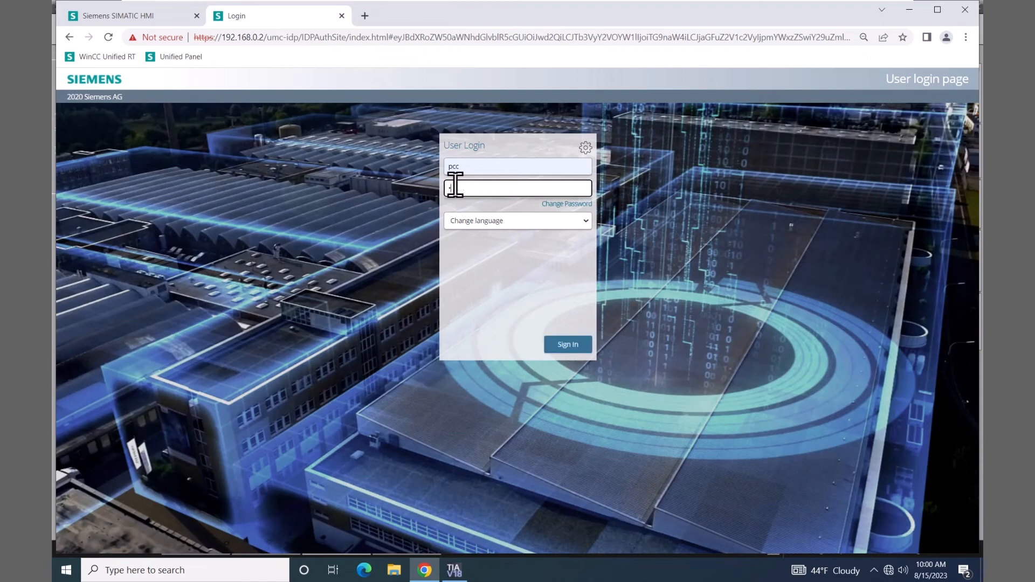
type("•••••••")
left_click(570, 337)
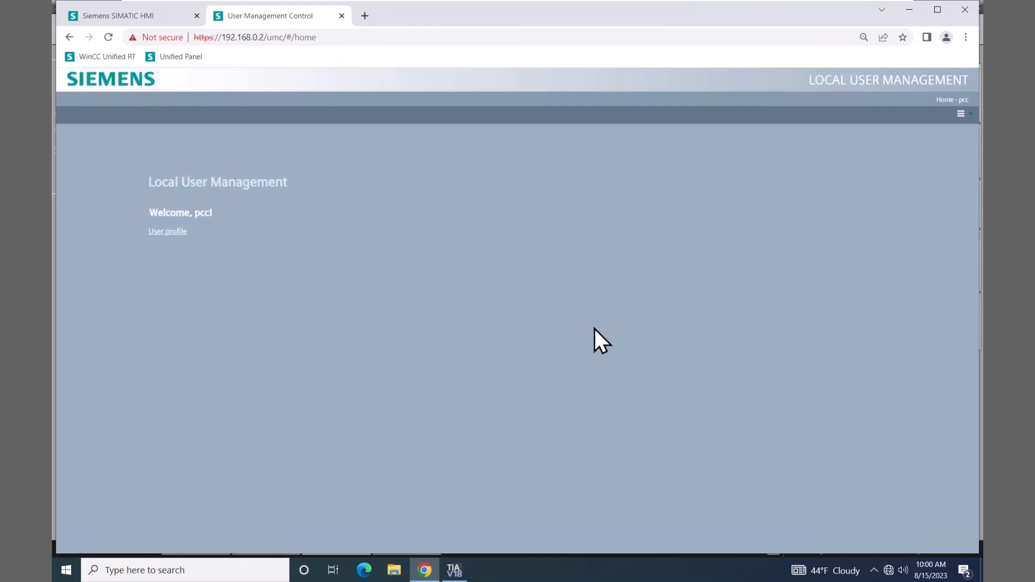
left_click(968, 114)
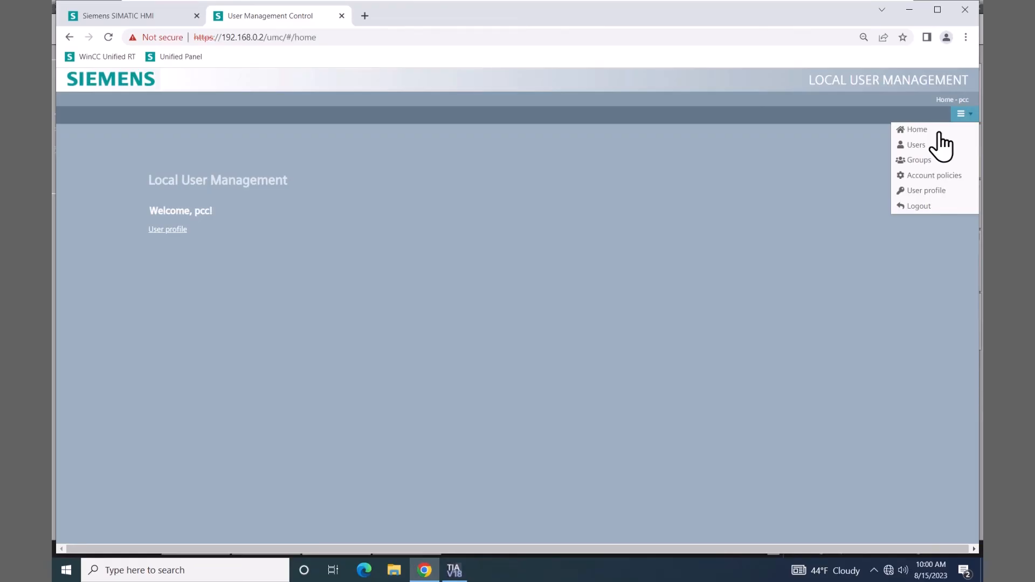
Launch Sm@rtClient from the desktop, connect to 192.168.0.2, and enter the VNC password
left_click(908, 10)
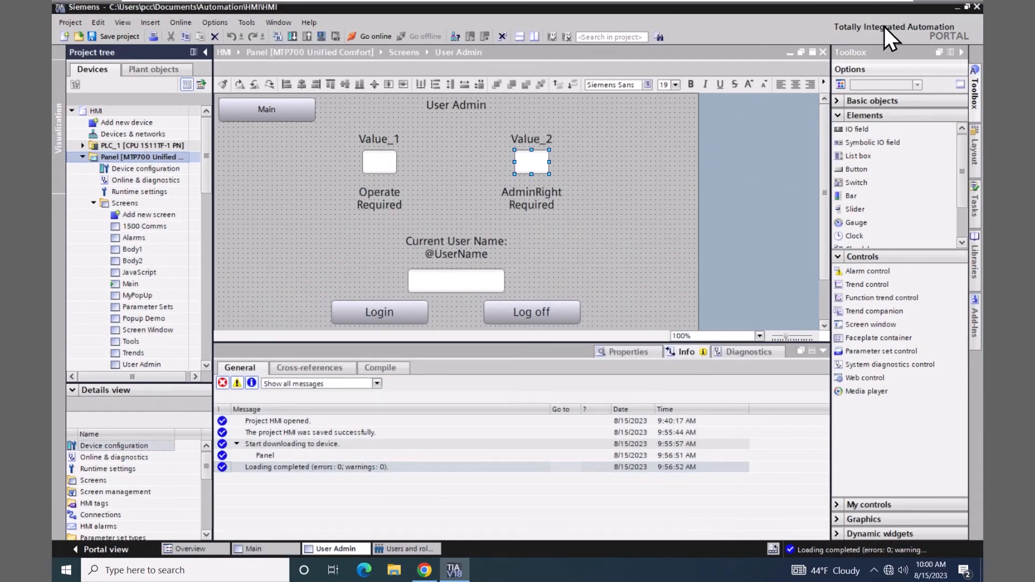
left_click(958, 6)
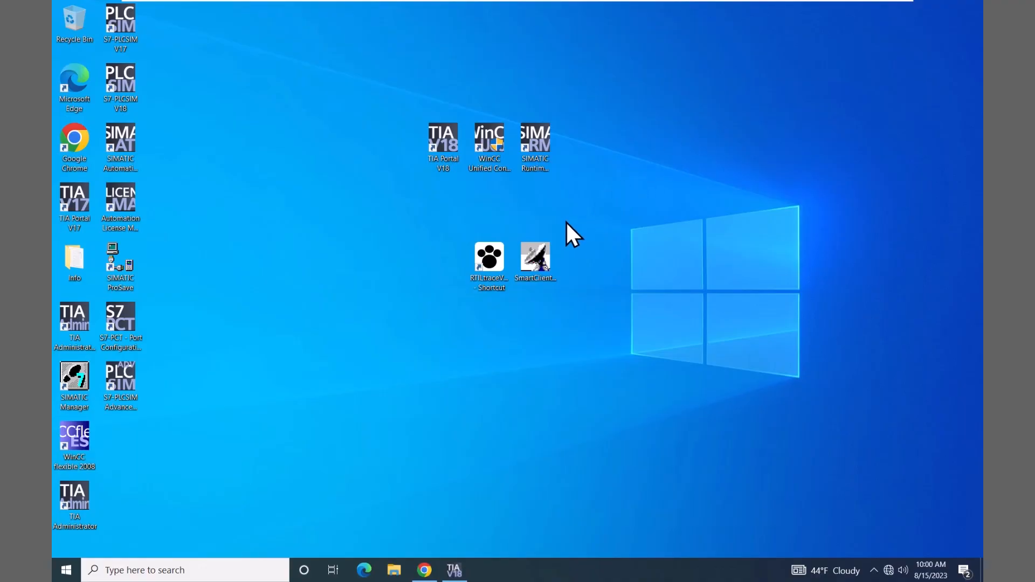
right_click(534, 257)
left_click(561, 264)
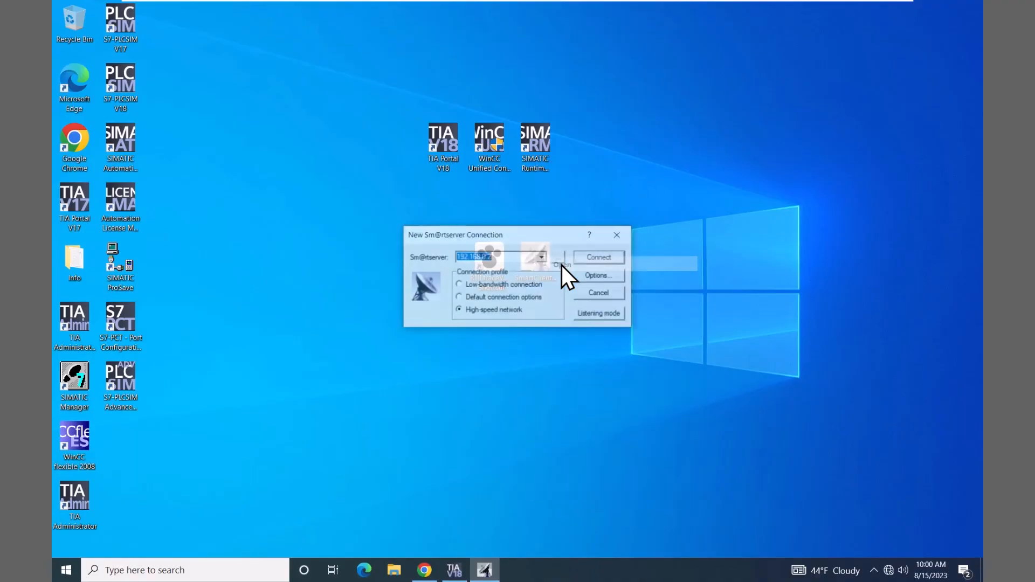
left_click(595, 256)
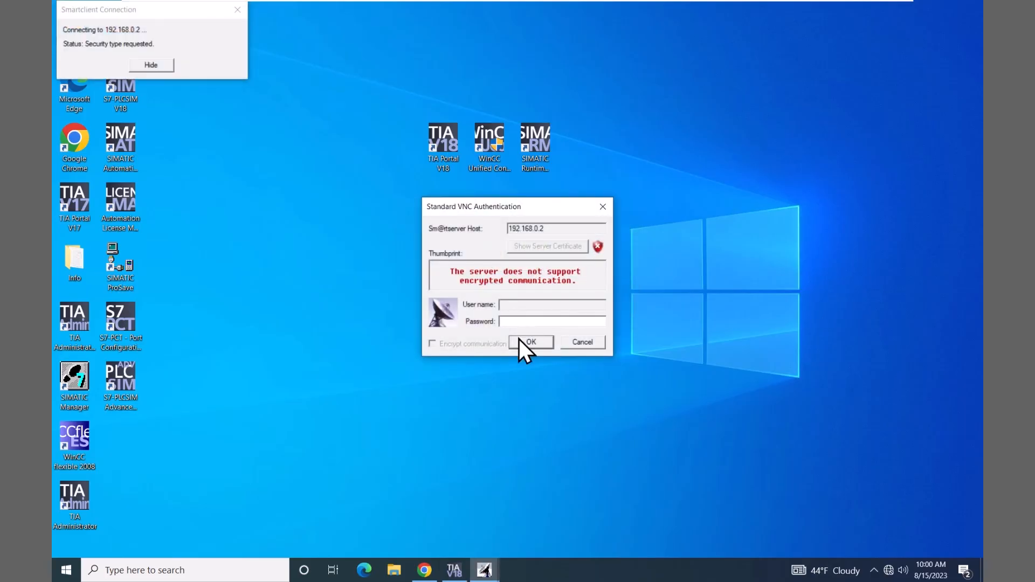
type("1111111")
Confirm the VNC login, go to Security > User management, and scroll through the Users table
left_click(542, 341)
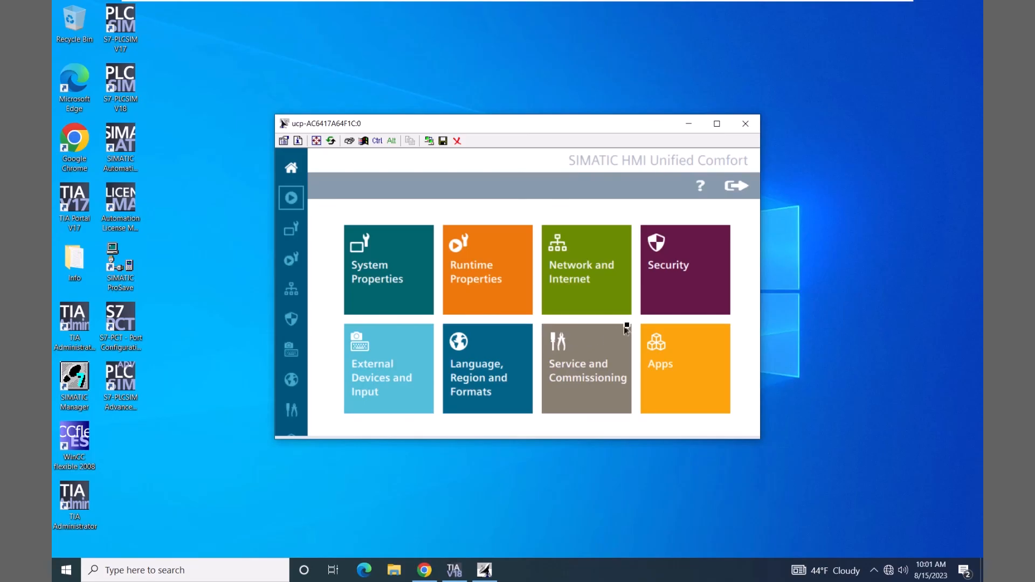
left_click(671, 286)
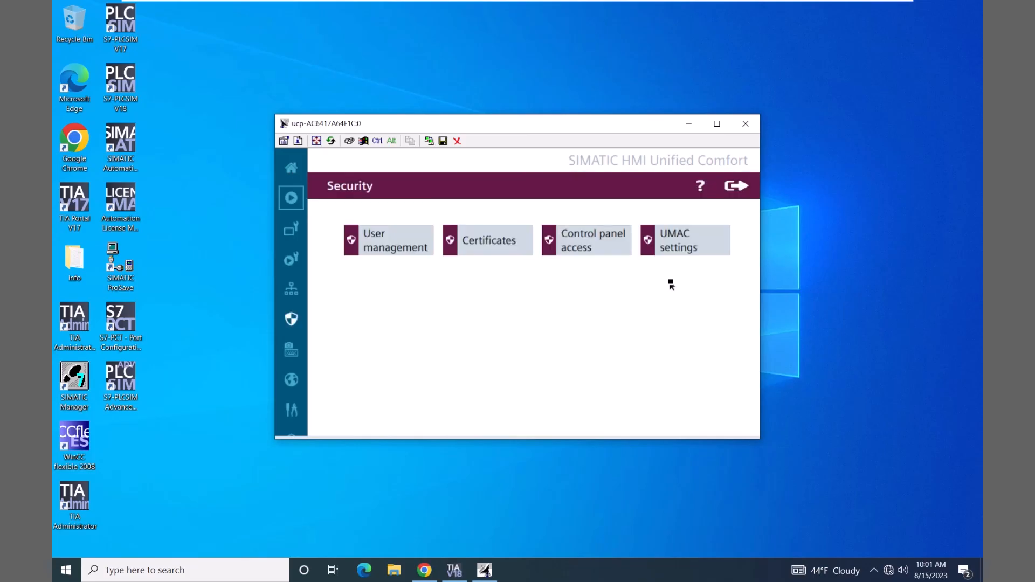
left_click(398, 243)
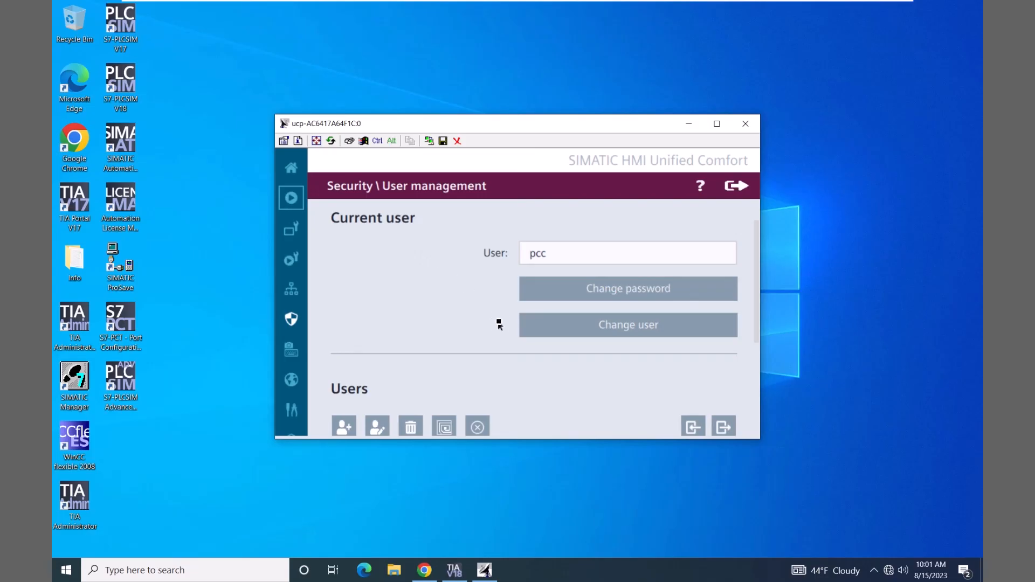
scroll(494, 323, "down", 5)
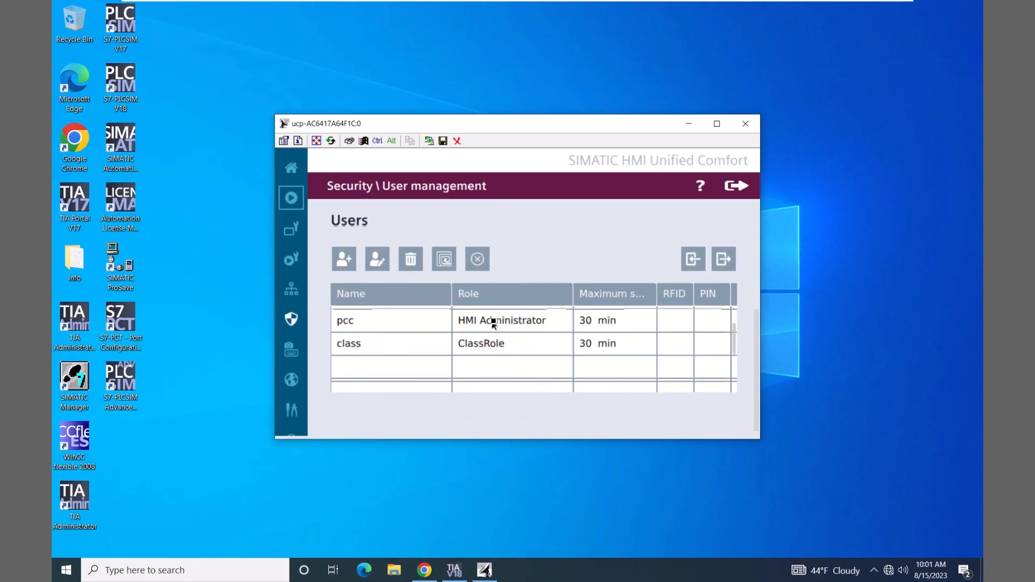
scroll(494, 323, "up", 5)
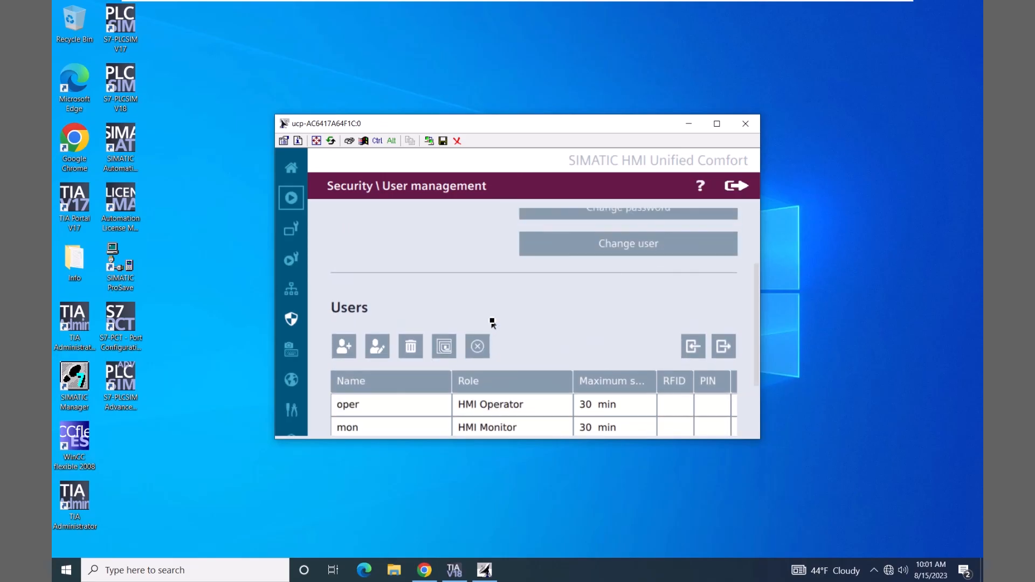